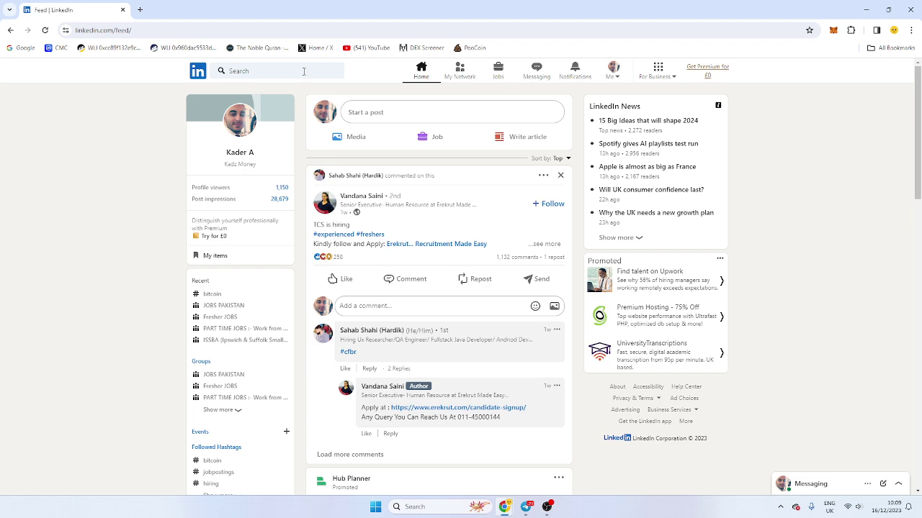
Step: Search LinkedIn for the hashtag #opentowork
click(304, 71)
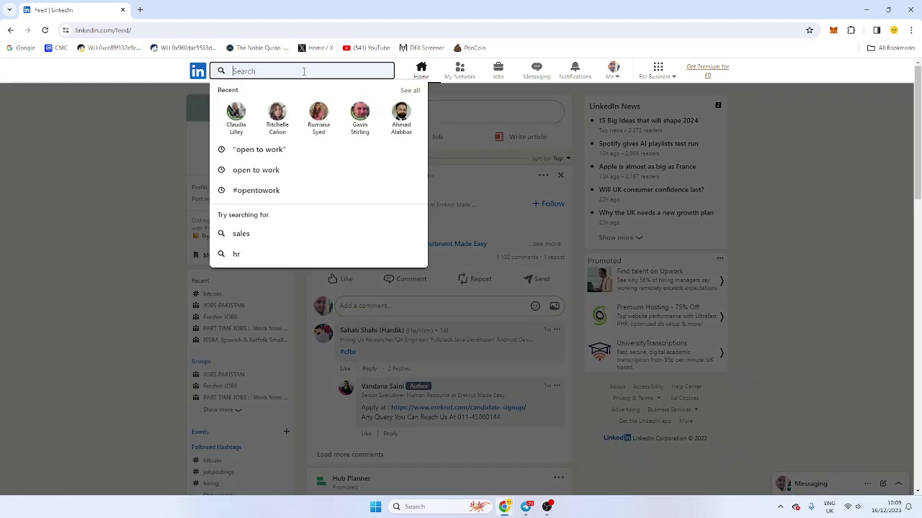
text(#opentowork)
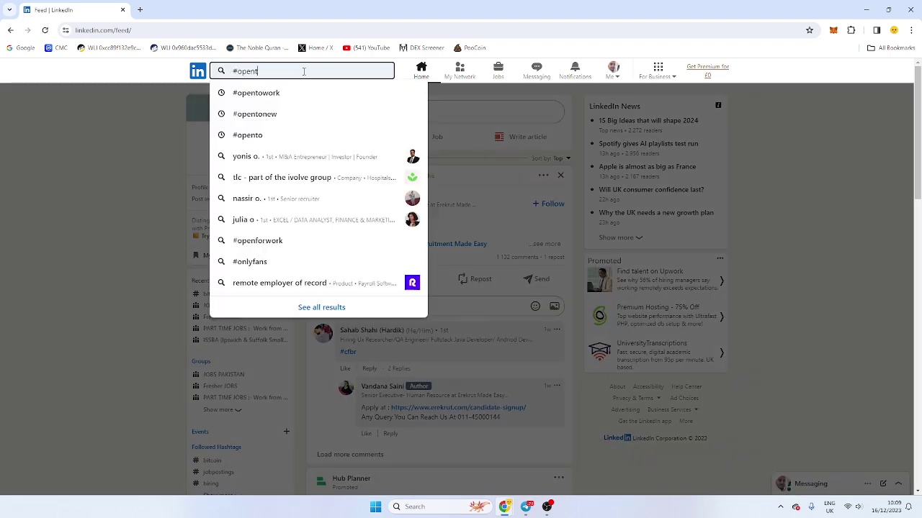
key(Return)
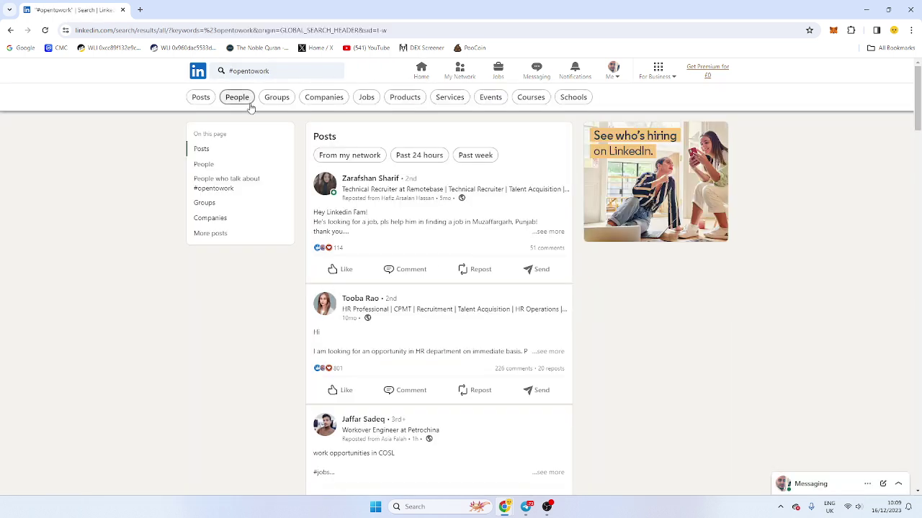
Step: Filter the #opentowork results to People located in the United Kingdom, giving 943 profiles
click(240, 98)
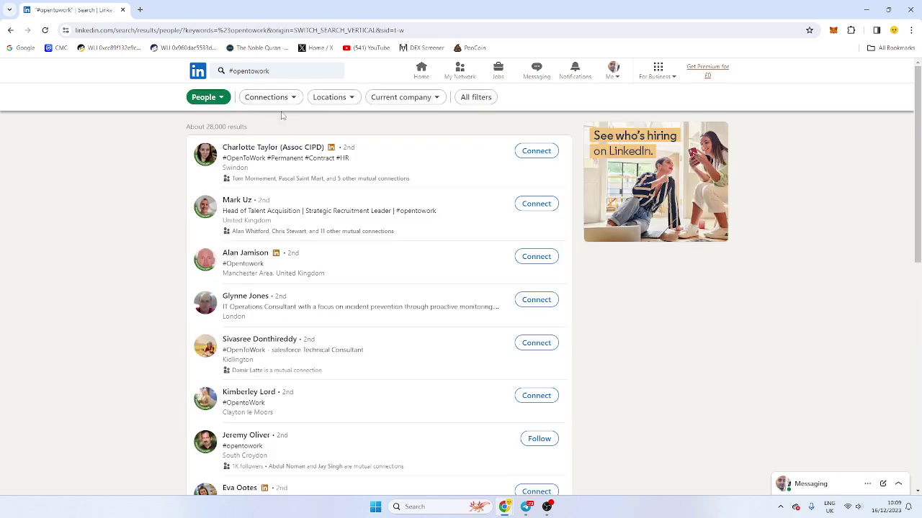
click(329, 98)
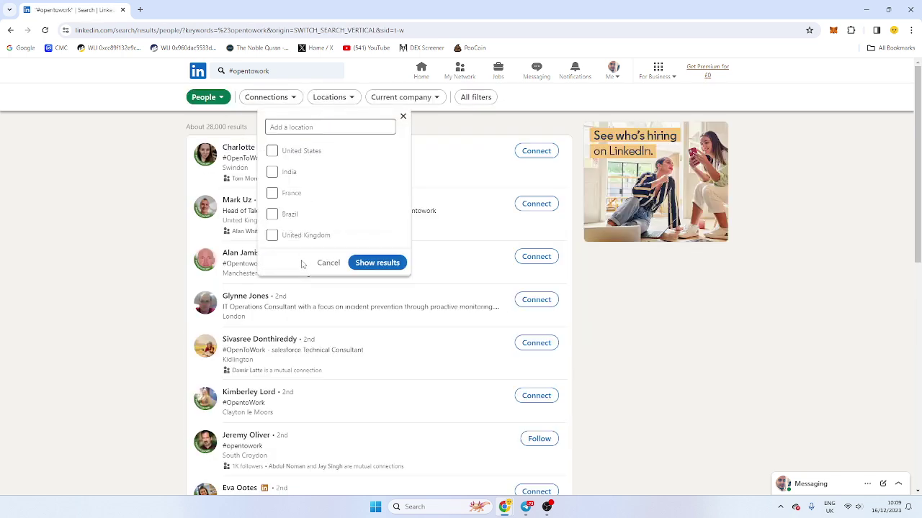
click(304, 235)
click(377, 263)
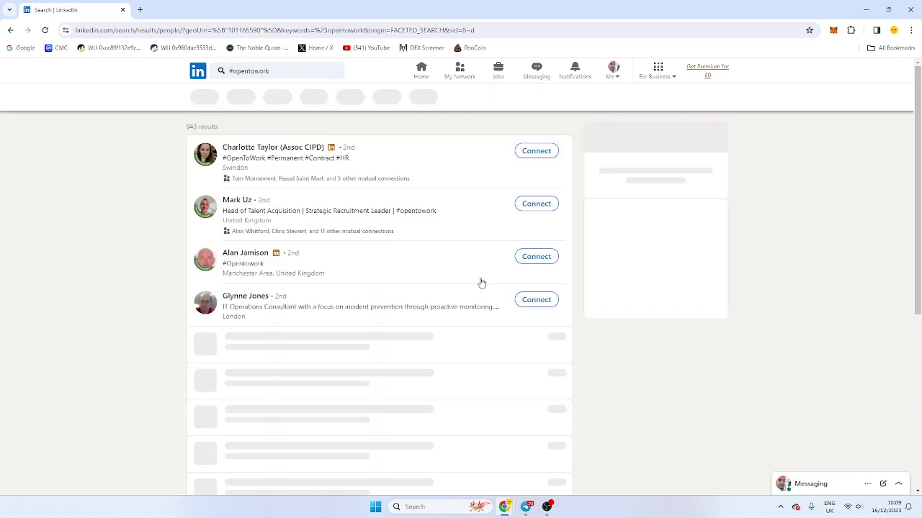
scroll(349, 200, down, 5)
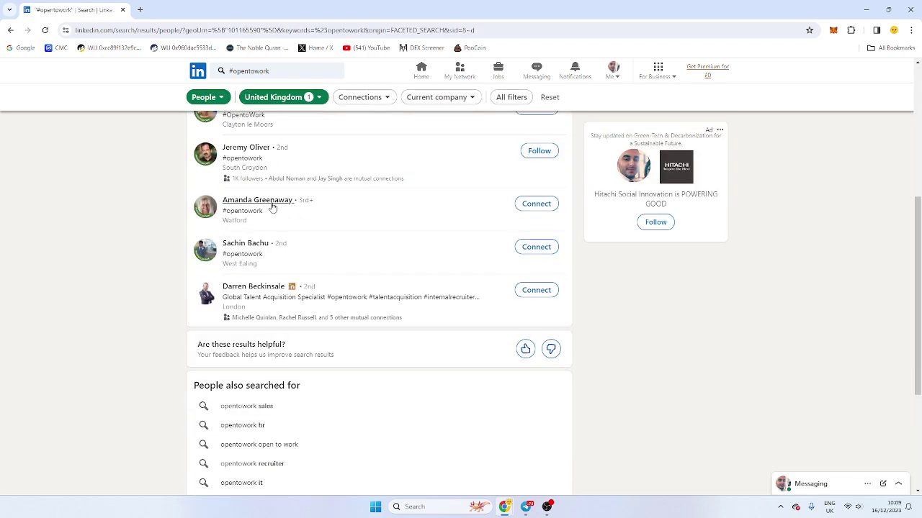
Step: Open four UK results in new tabs: Watford, London talent specialist, Head of Talent Acquisition, and Swindon HR
middle_click(293, 218)
right_click(269, 285)
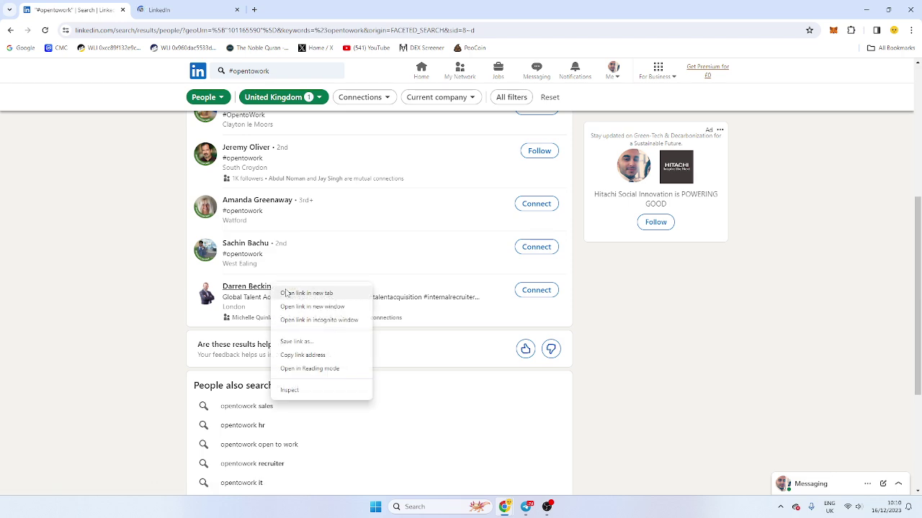
click(285, 293)
scroll(280, 284, up, 4)
right_click(240, 200)
click(288, 205)
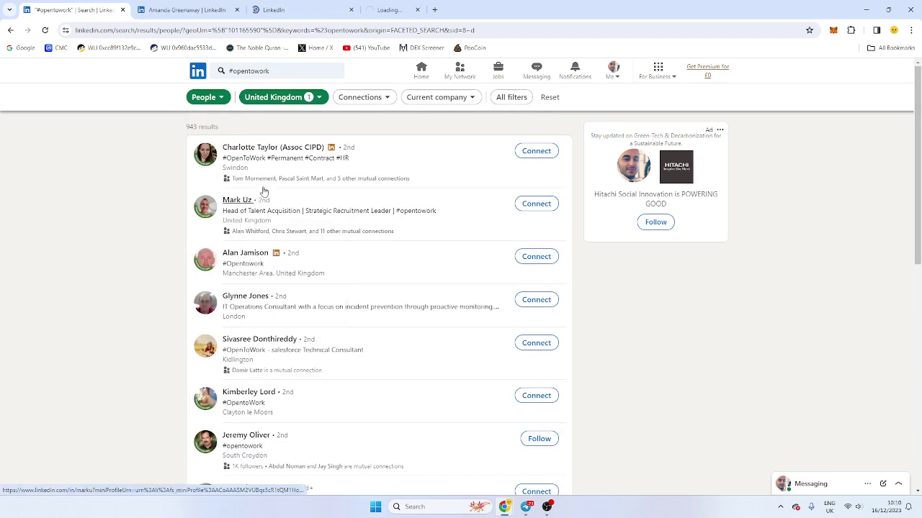
right_click(264, 150)
click(289, 160)
Step: Review and close the Watford and London talent specialist profiles
key(ctrl+Tab)
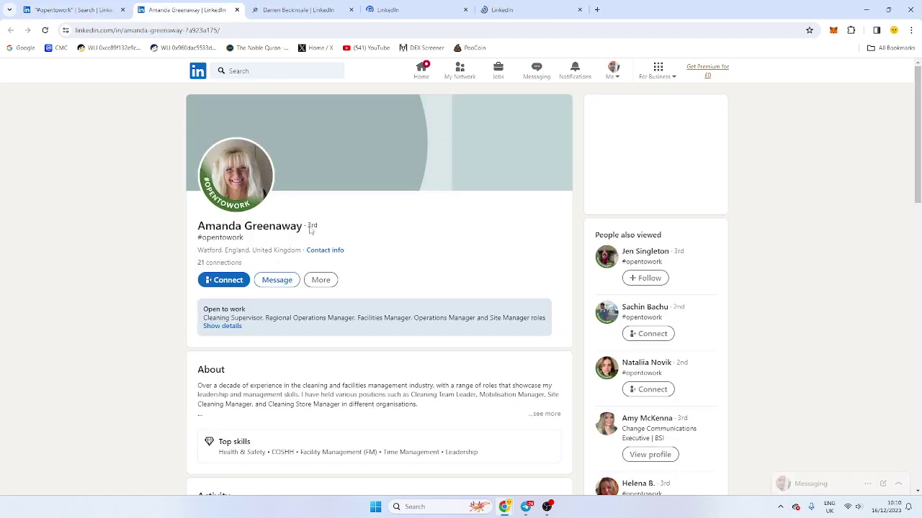
scroll(350, 249, down, 5)
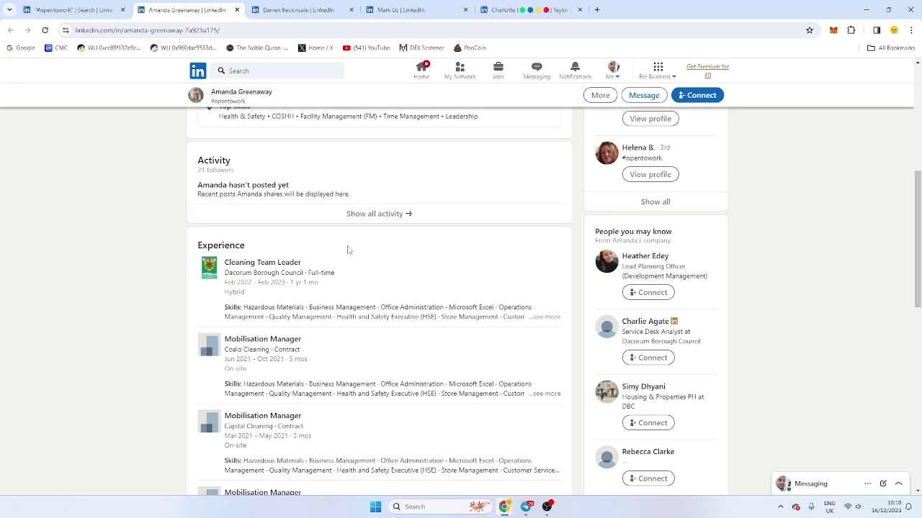
scroll(347, 249, down, 3)
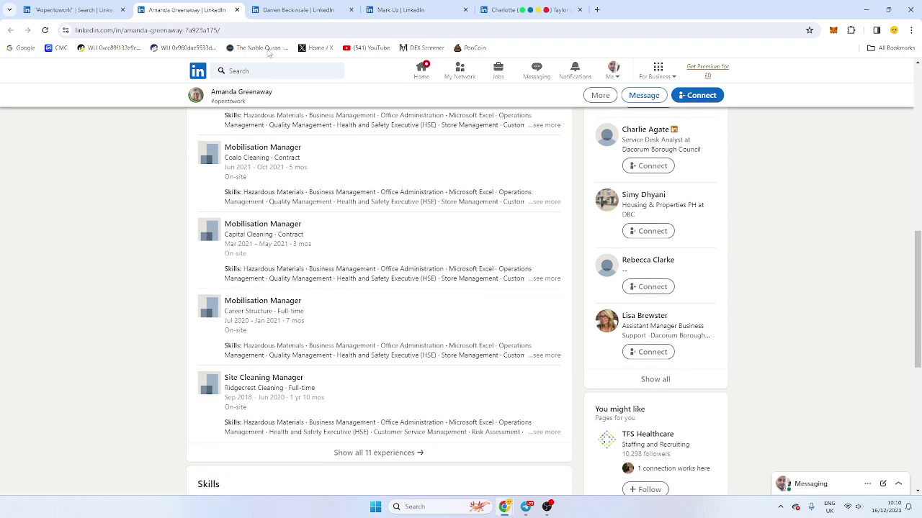
click(236, 9)
scroll(395, 281, down, 3)
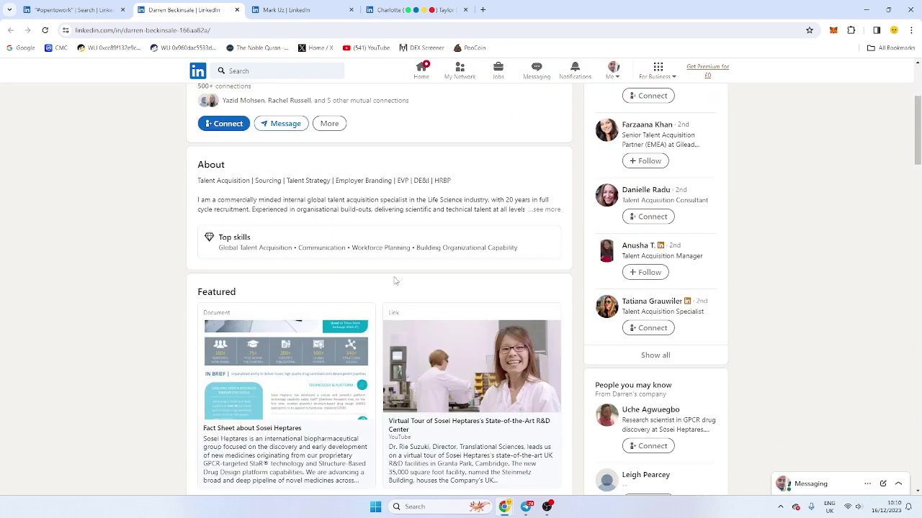
scroll(395, 281, down, 10)
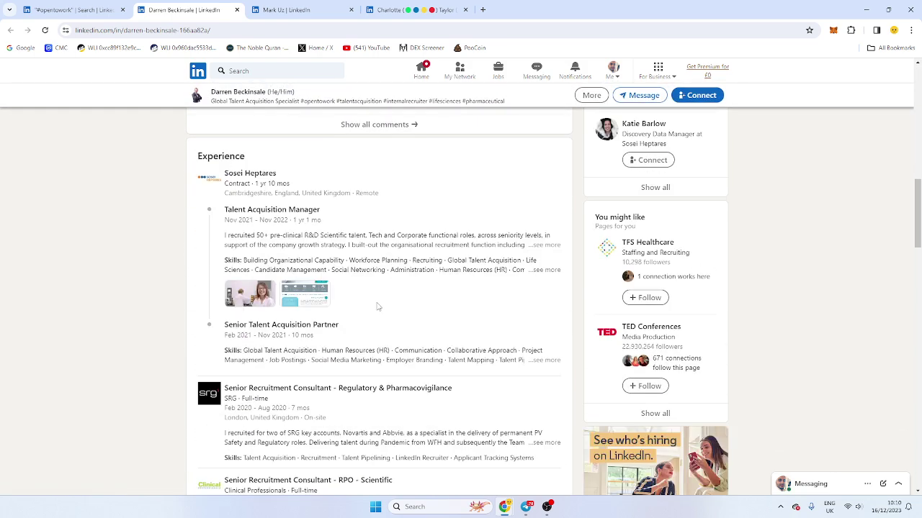
scroll(375, 305, down, 3)
scroll(365, 305, up, 10)
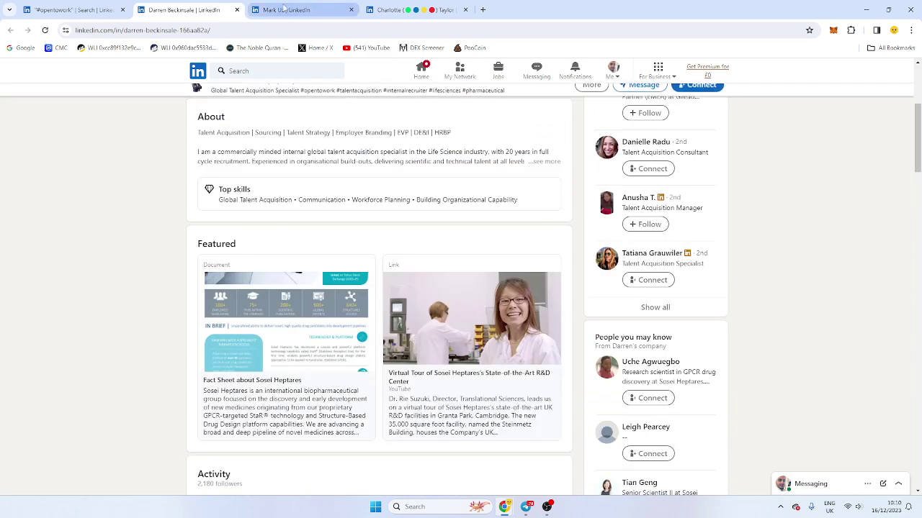
click(237, 9)
scroll(387, 258, down, 5)
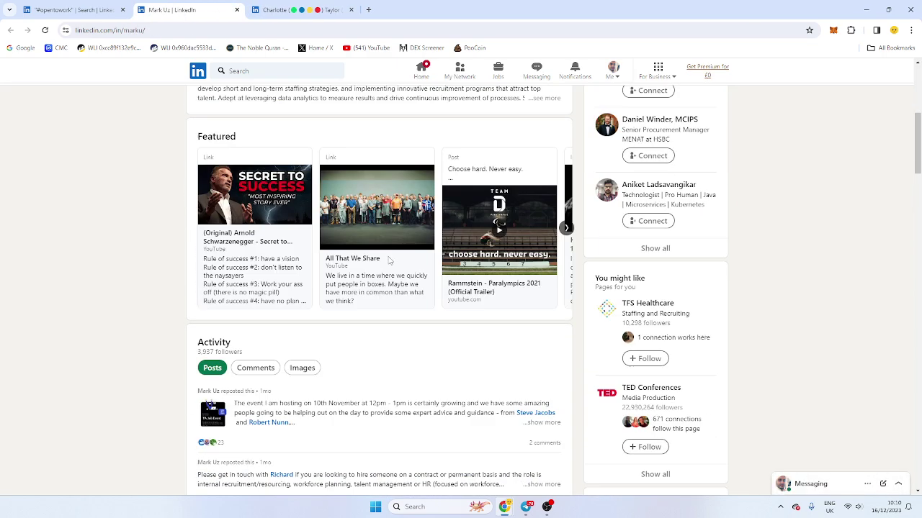
scroll(389, 261, down, 5)
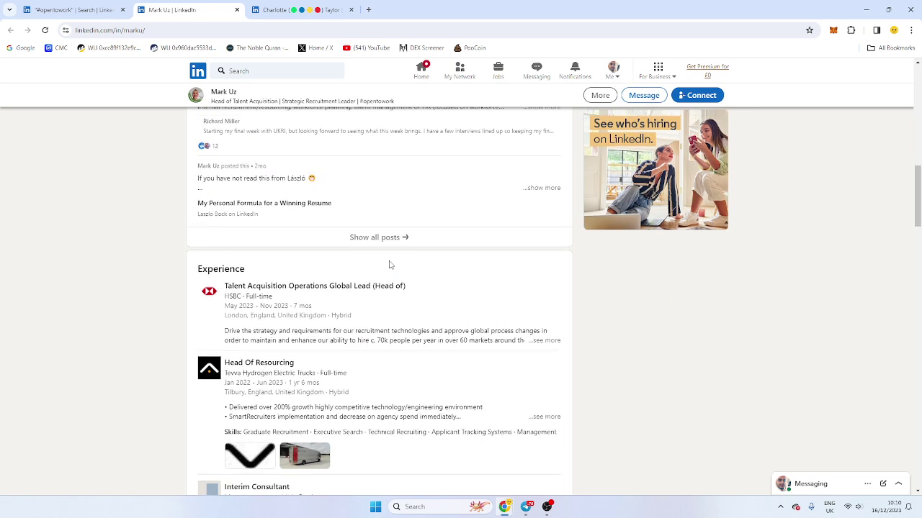
scroll(385, 265, up, 10)
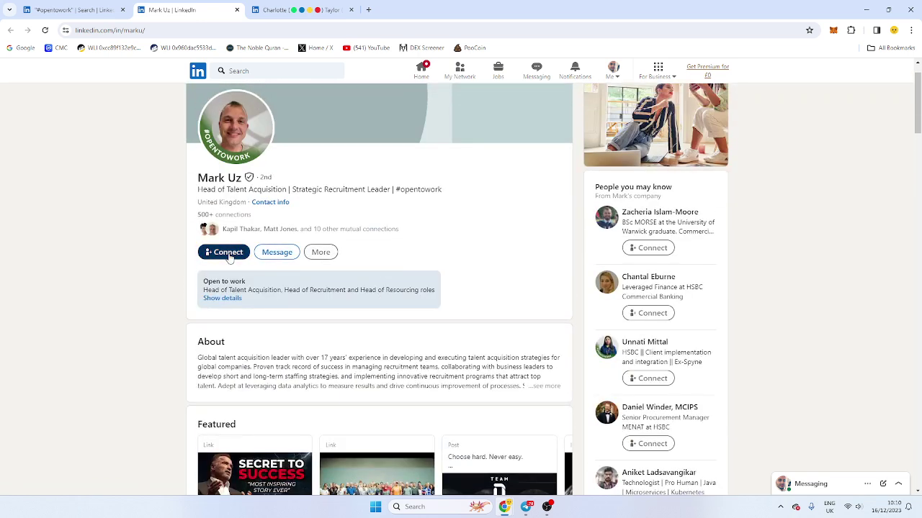
click(229, 256)
click(554, 155)
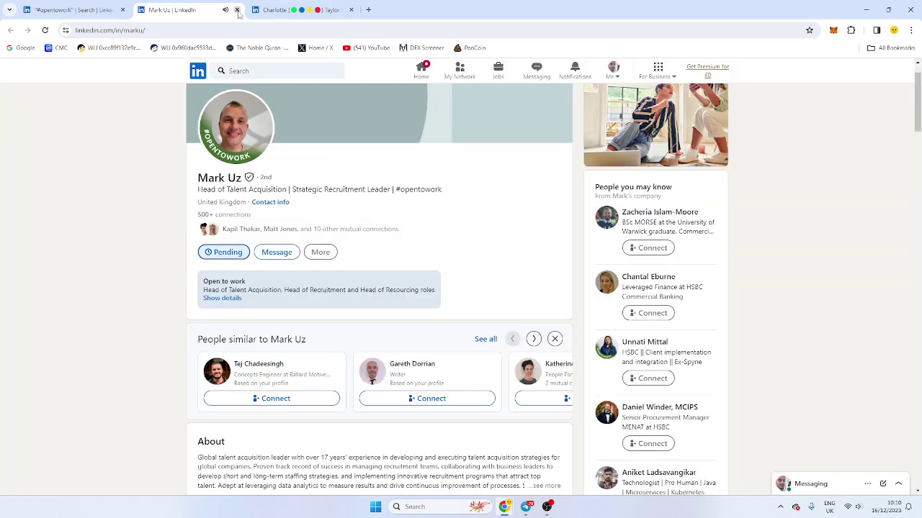
Step: Close the Head of Talent Acquisition tab and invite the Swindon HR Manager without a note
click(237, 10)
scroll(389, 216, down, 10)
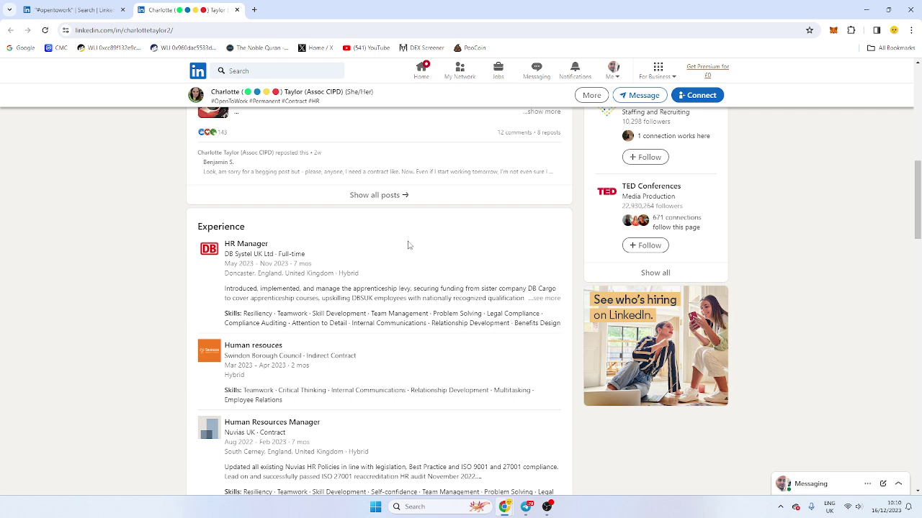
scroll(407, 252, up, 10)
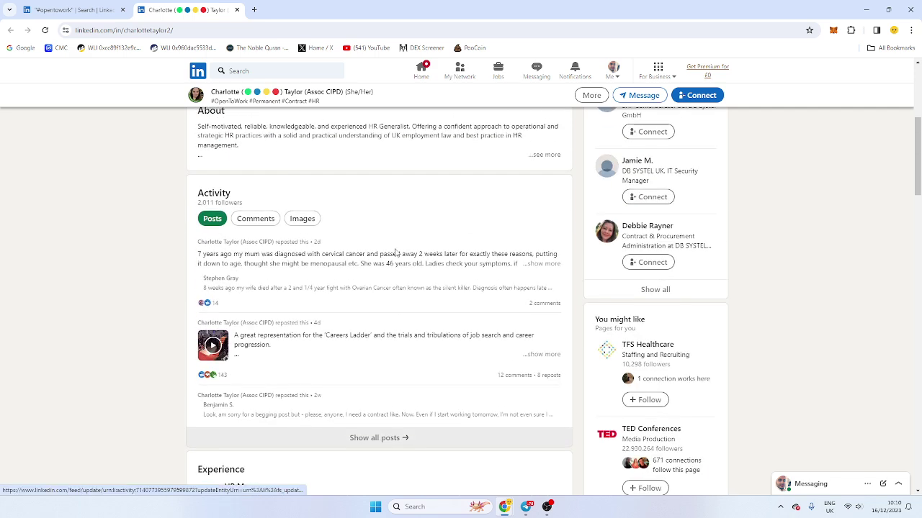
scroll(400, 252, down, 10)
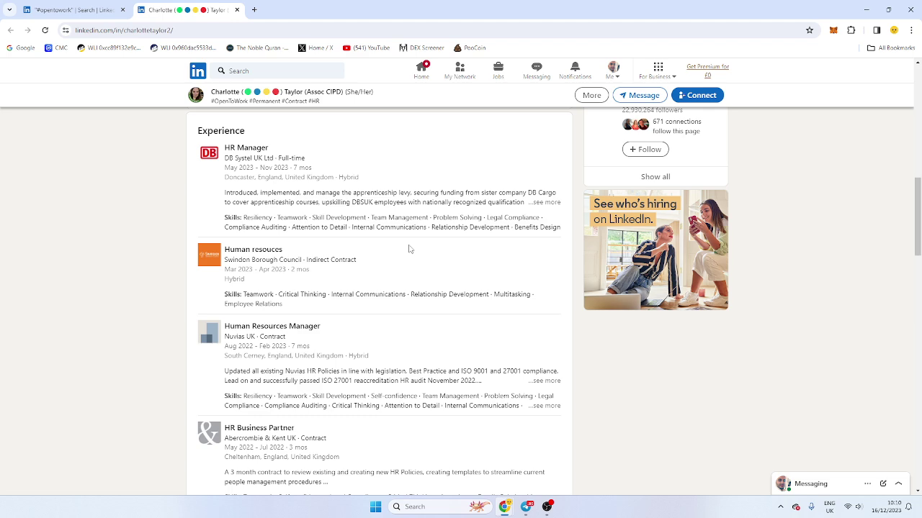
scroll(376, 263, up, 10)
click(227, 306)
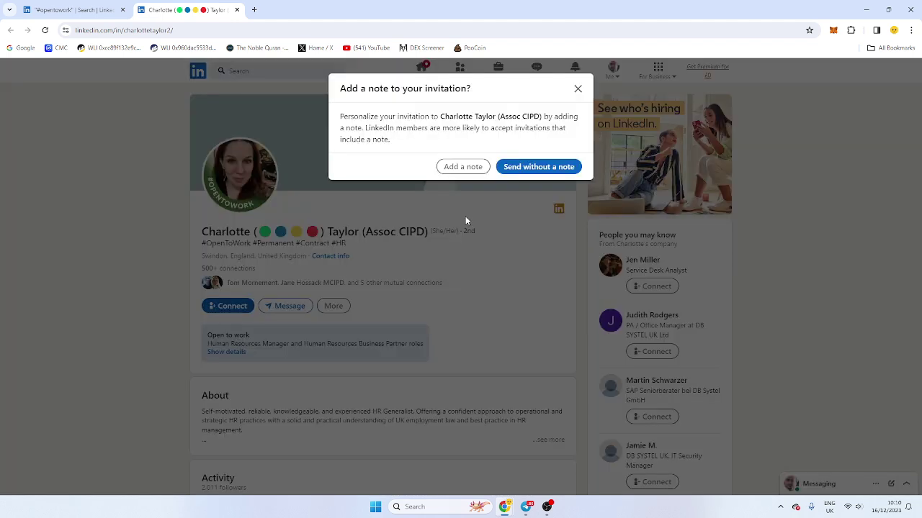
click(532, 168)
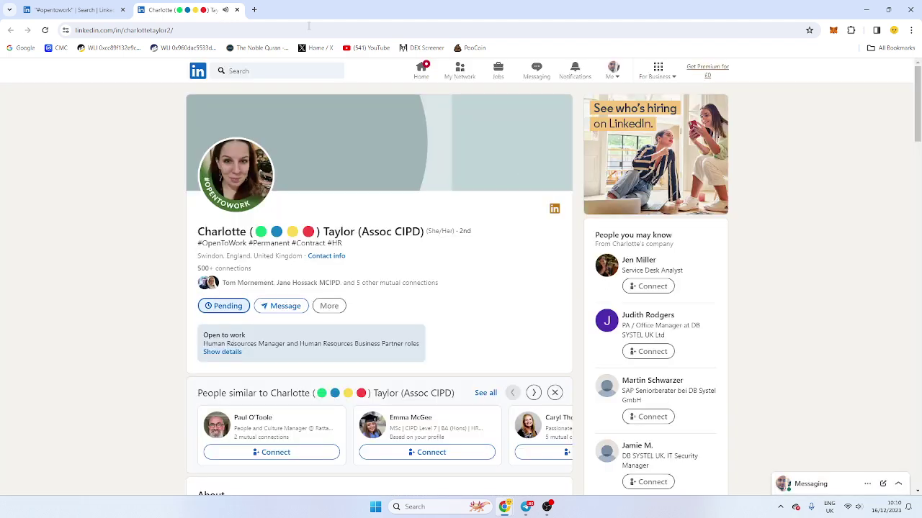
Step: Close the finished profile tab and highlight the 943 results count
click(236, 9)
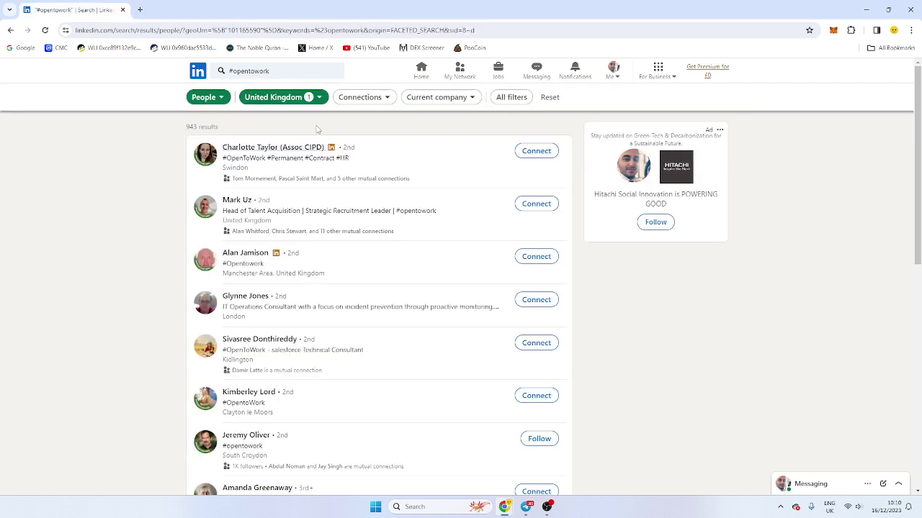
drag(187, 127, 217, 125)
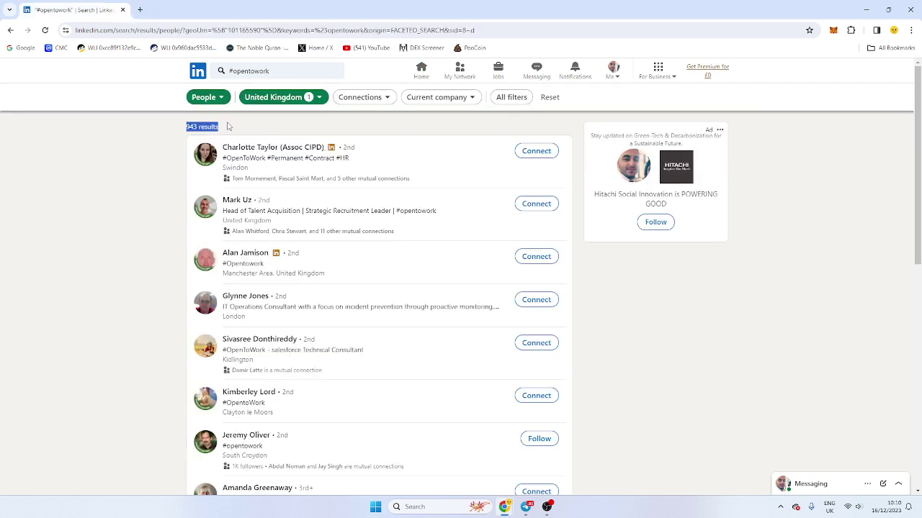
click(228, 126)
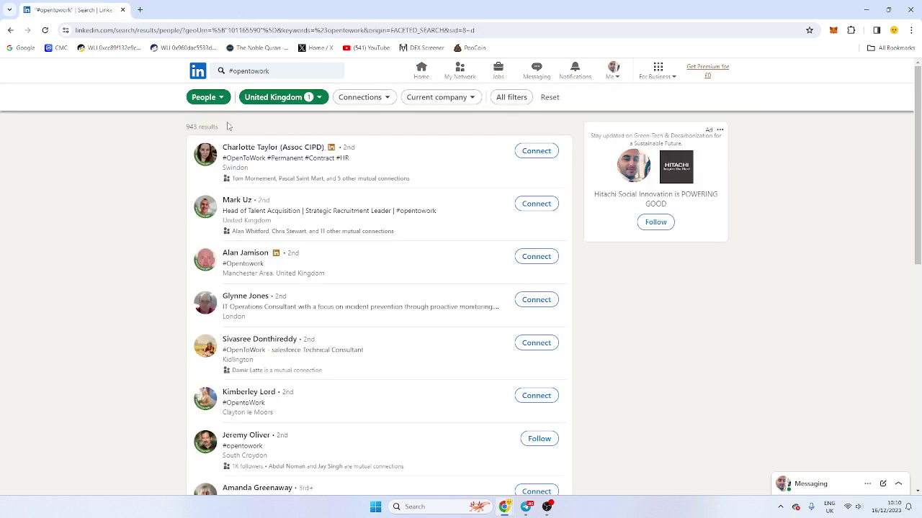
Step: Search UK people for the exact phrase "open to work", showing about 6,900 results
click(284, 67)
text(")
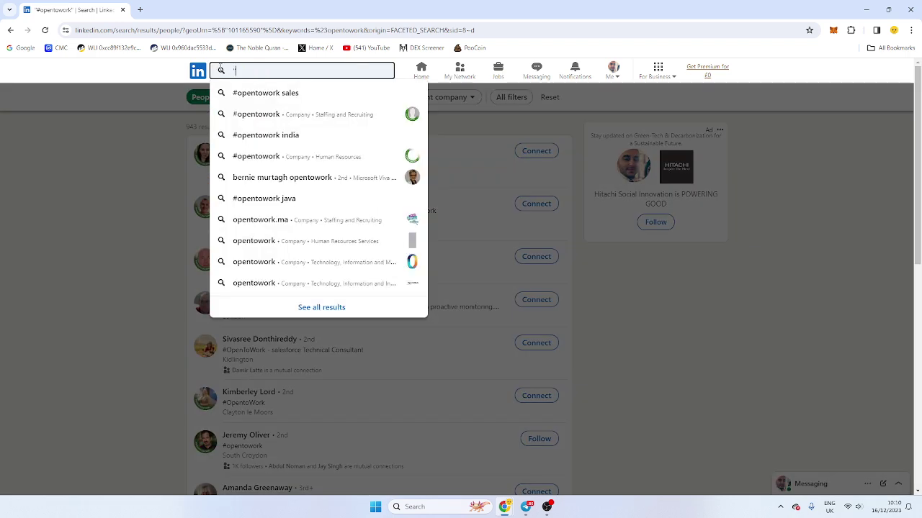
text(open to work")
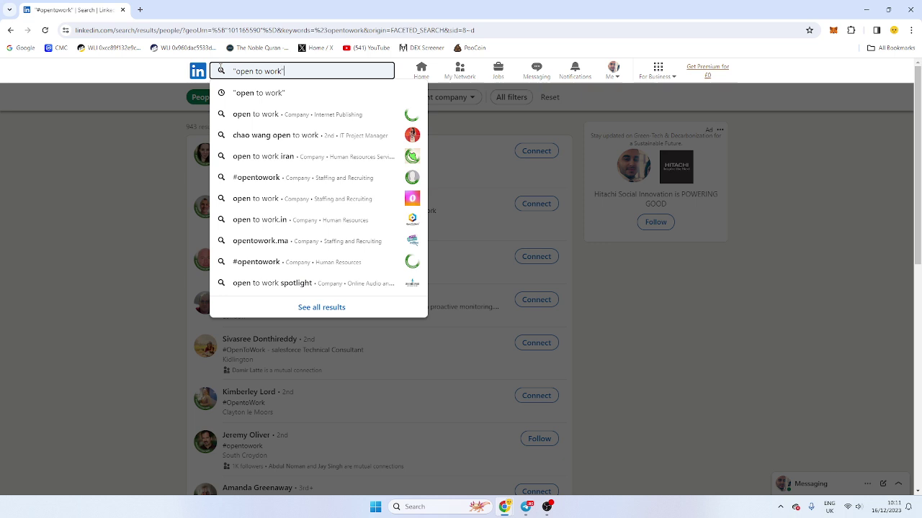
key(Return)
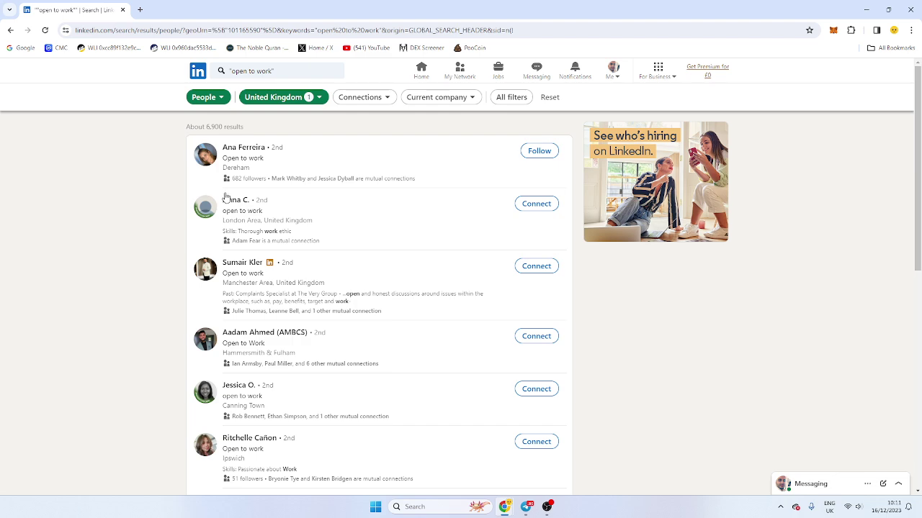
scroll(360, 237, down, 4)
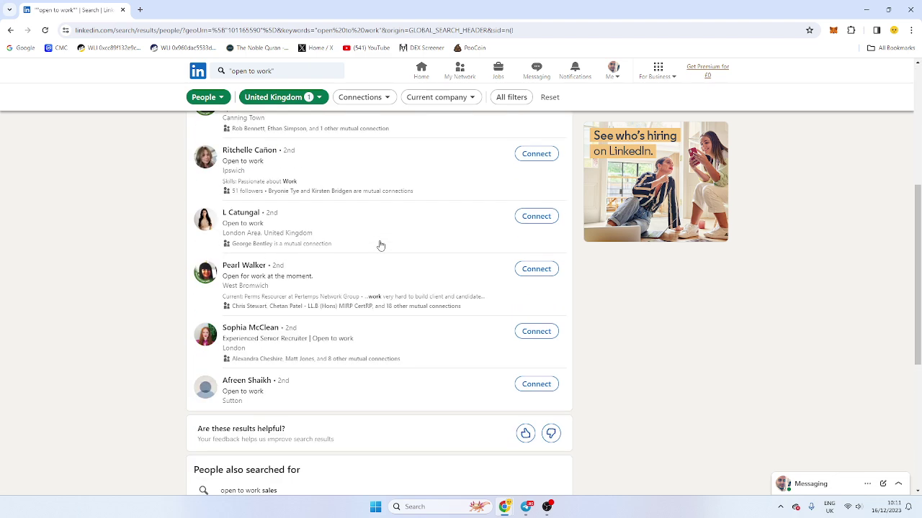
scroll(381, 247, up, 4)
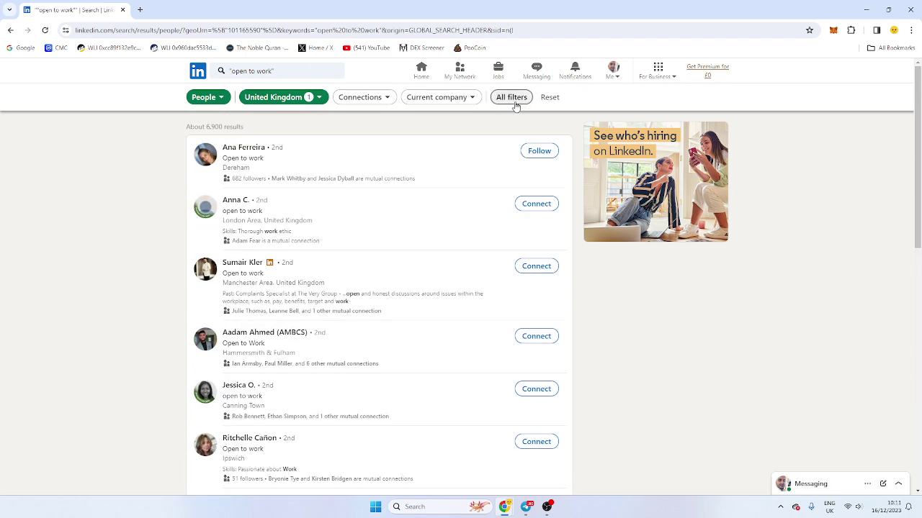
Step: Add 'accountant' as the Title keyword in All filters, narrowing results to 18
click(511, 96)
scroll(801, 249, down, 9)
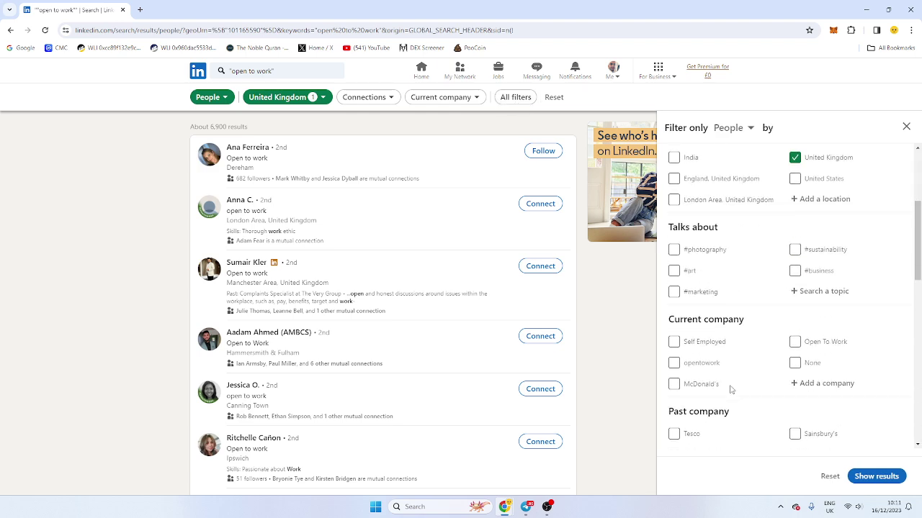
scroll(693, 283, up, 1)
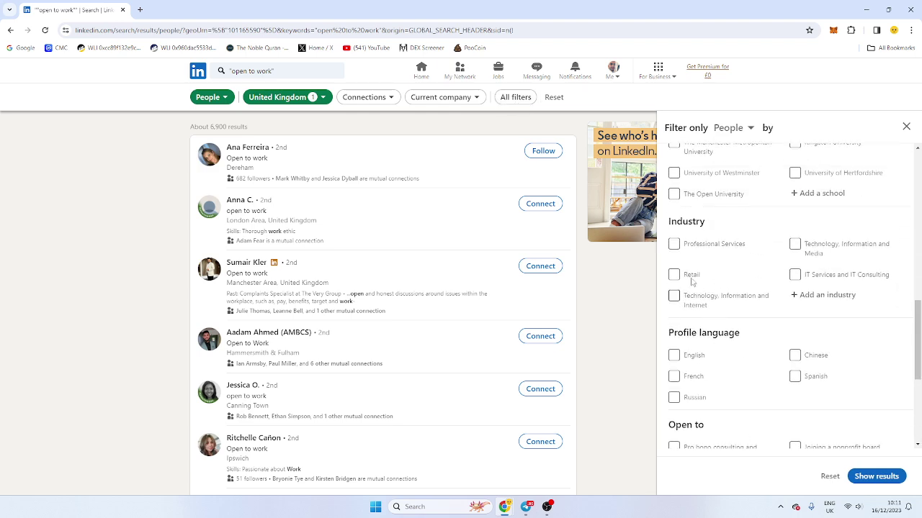
scroll(704, 377, down, 3)
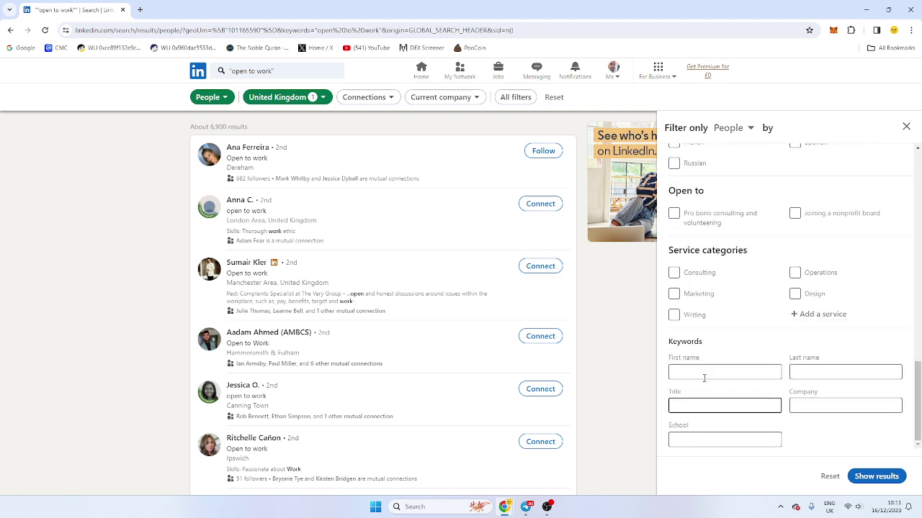
click(727, 406)
text(accountant)
click(876, 476)
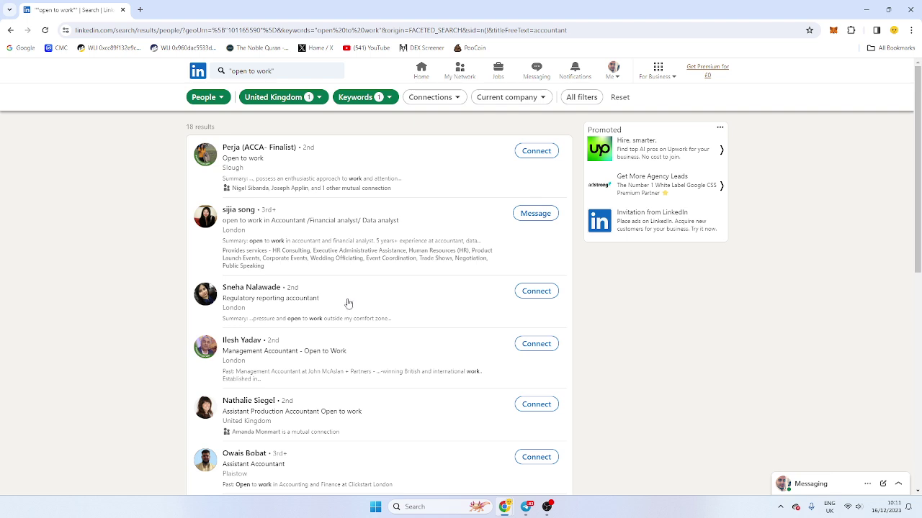
Step: Open the first two accountant results' profiles in new tabs
right_click(285, 152)
key(Escape)
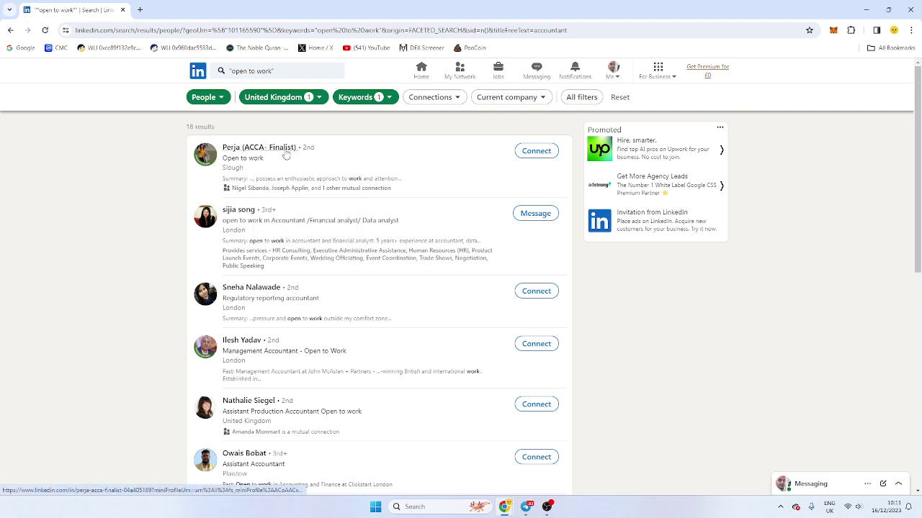
right_click(247, 209)
click(281, 215)
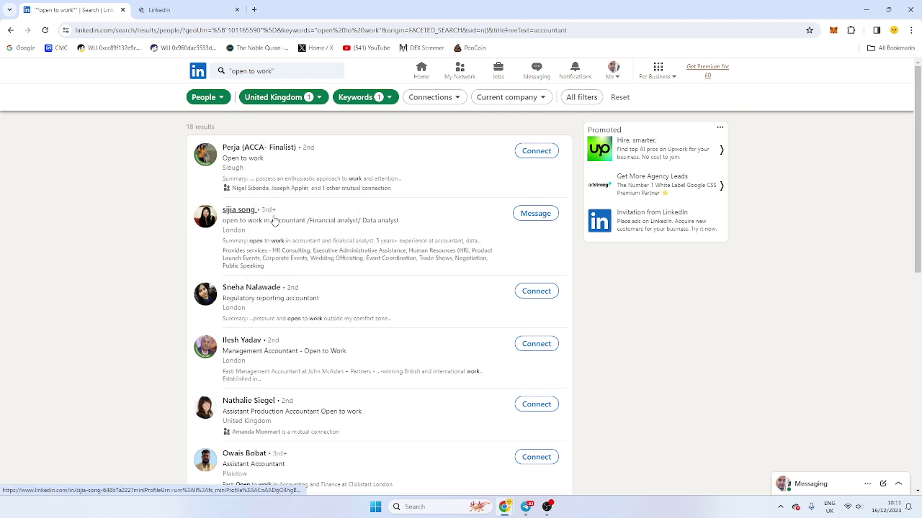
Step: Review both accountant profiles, then return to the accountant results tab
click(152, 5)
scroll(376, 290, down, 4)
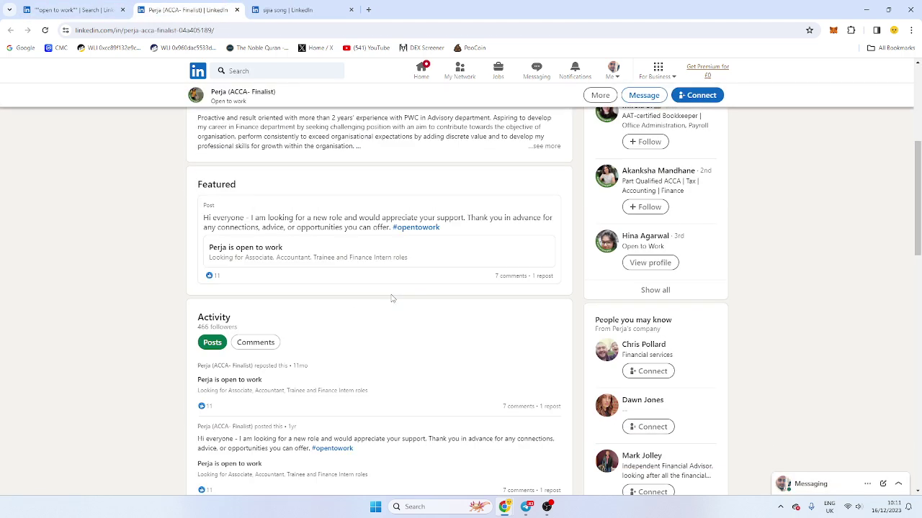
scroll(391, 298, down, 4)
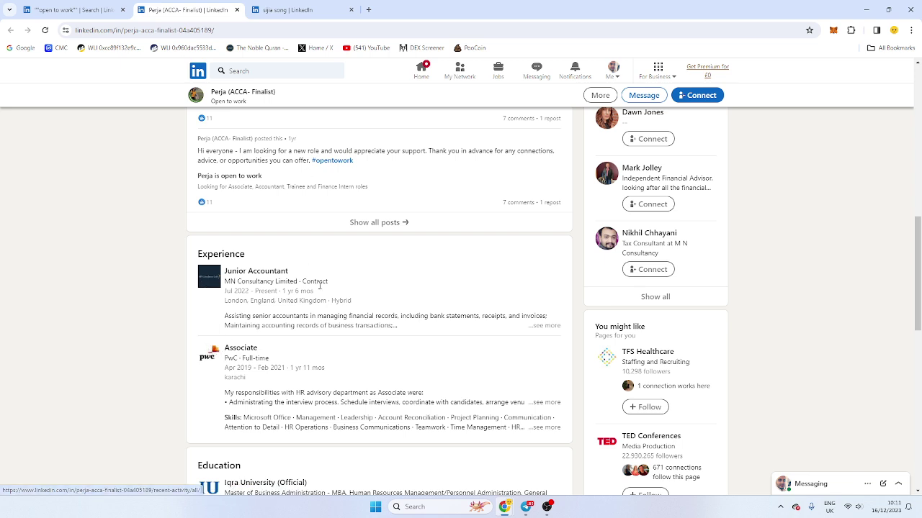
key(ctrl+Tab)
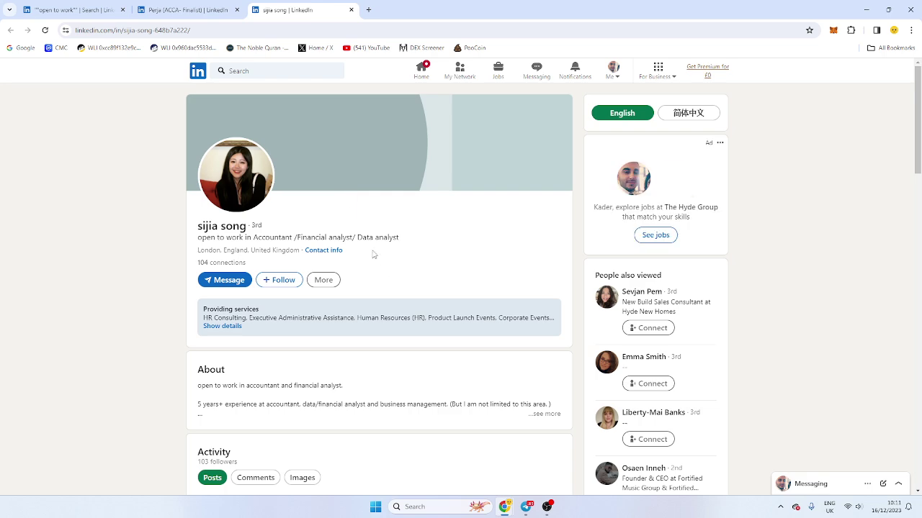
scroll(384, 284, down, 5)
scroll(385, 285, down, 4)
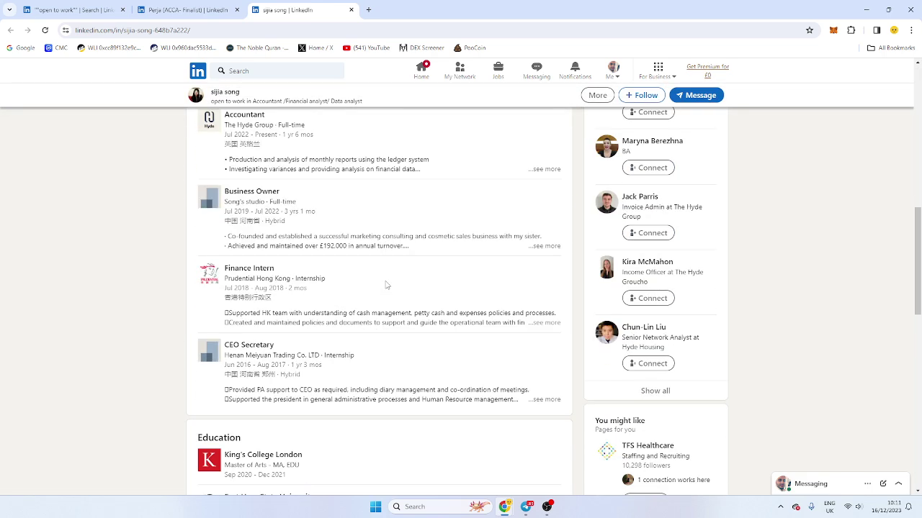
scroll(381, 289, up, 10)
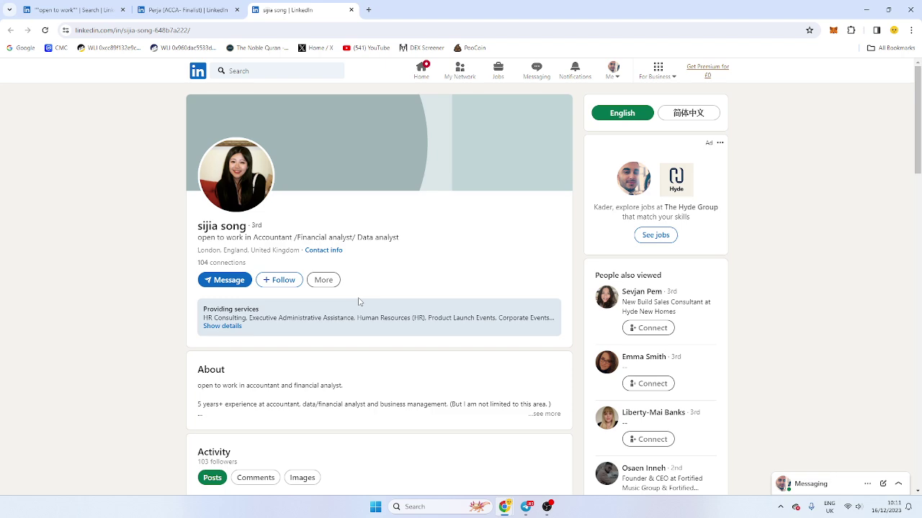
click(204, 9)
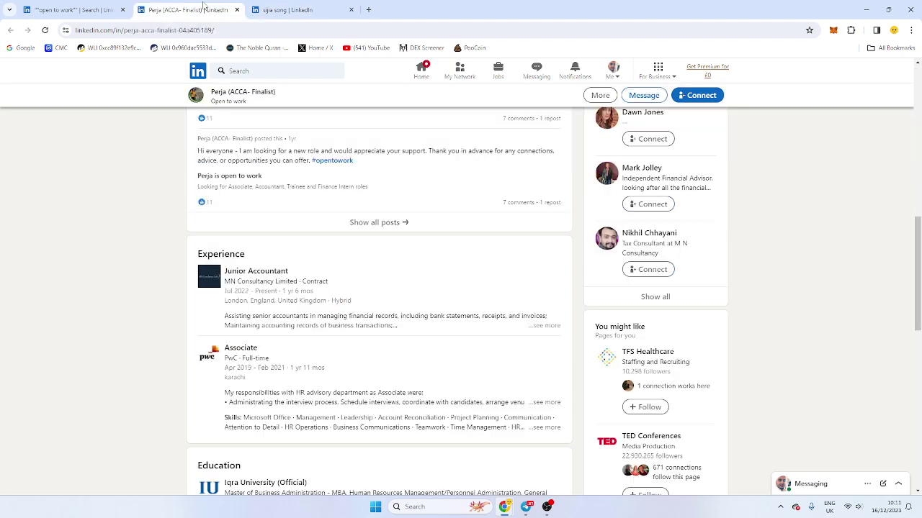
scroll(385, 325, up, 10)
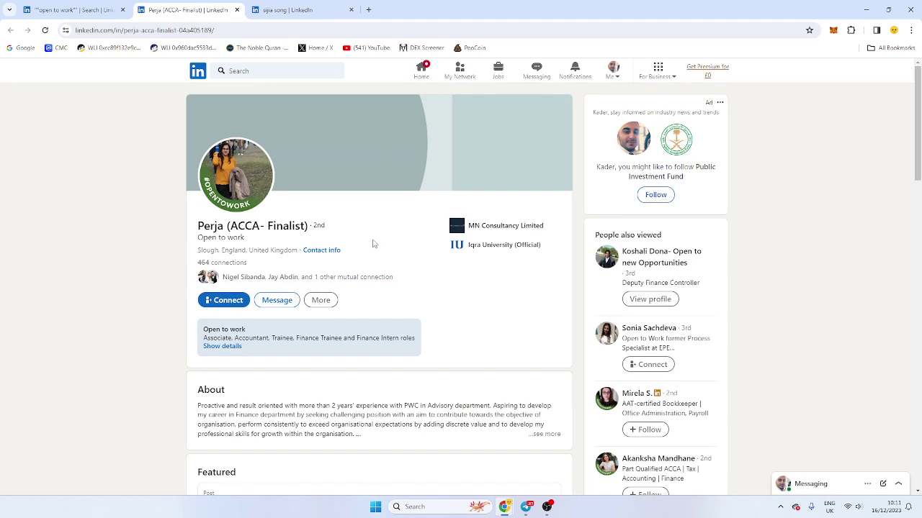
click(82, 8)
scroll(374, 226, down, 3)
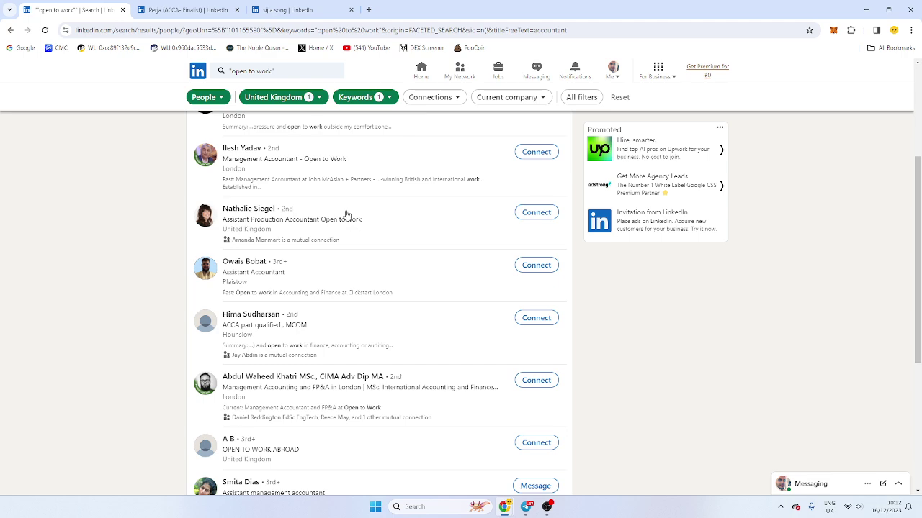
Step: Replace the query with 'open to opportunities' via the autocomplete suggestion
scroll(364, 257, down, 3)
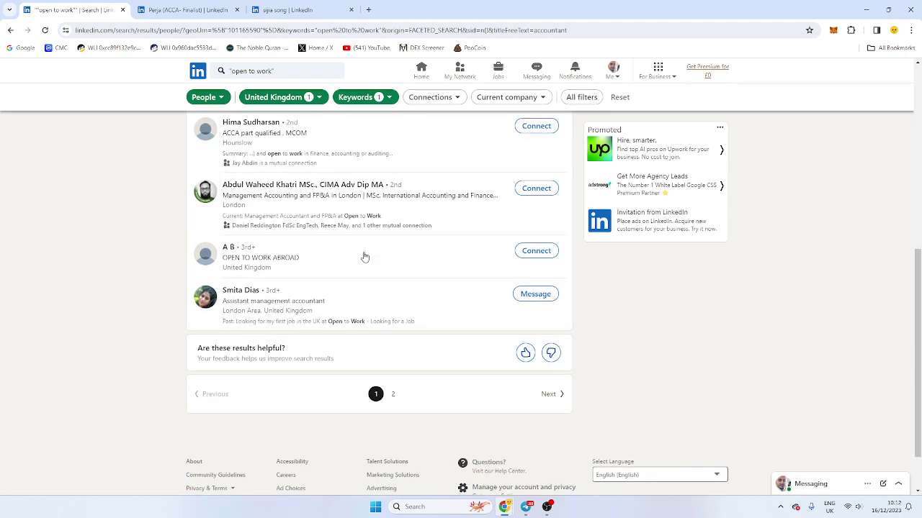
click(274, 70)
key(ctrl+a)
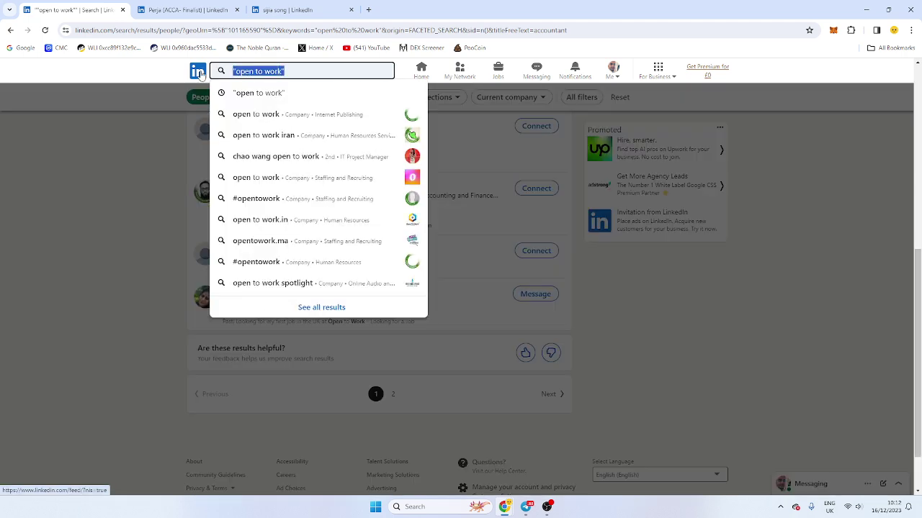
text(open to opp)
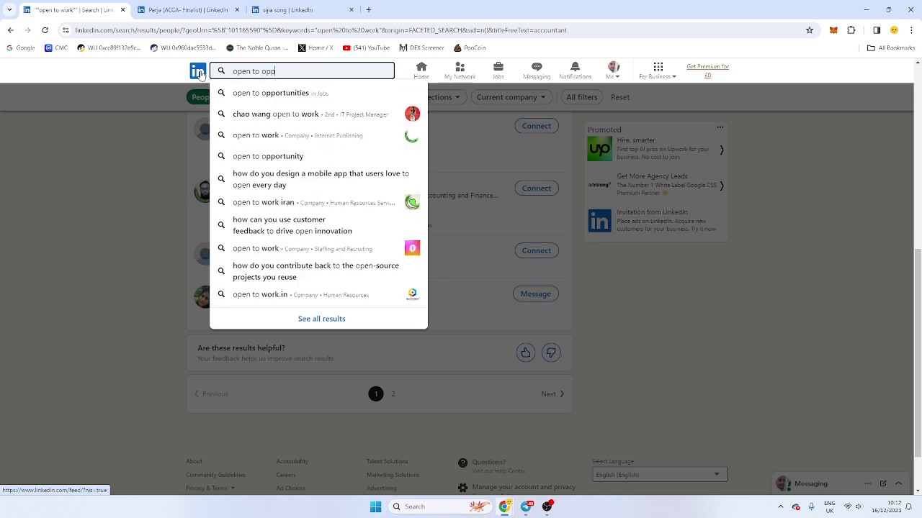
key(Down)
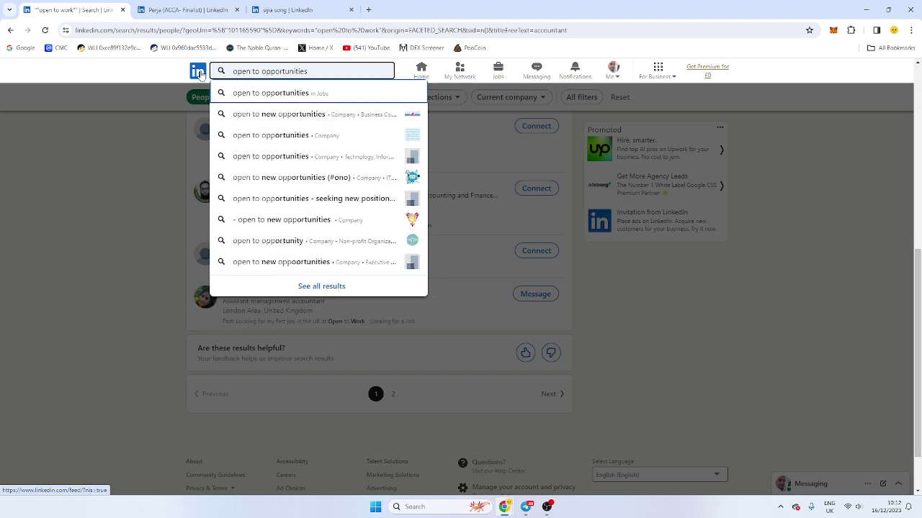
key(Return)
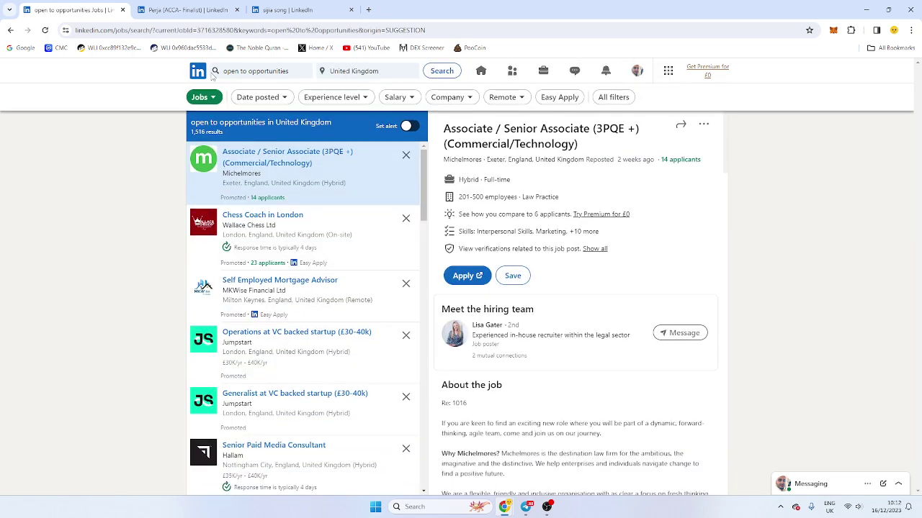
Step: Rerun 'open to opportunities' site-wide and show People results only, about 2,090,000
click(301, 66)
click(199, 72)
click(259, 69)
key(Return)
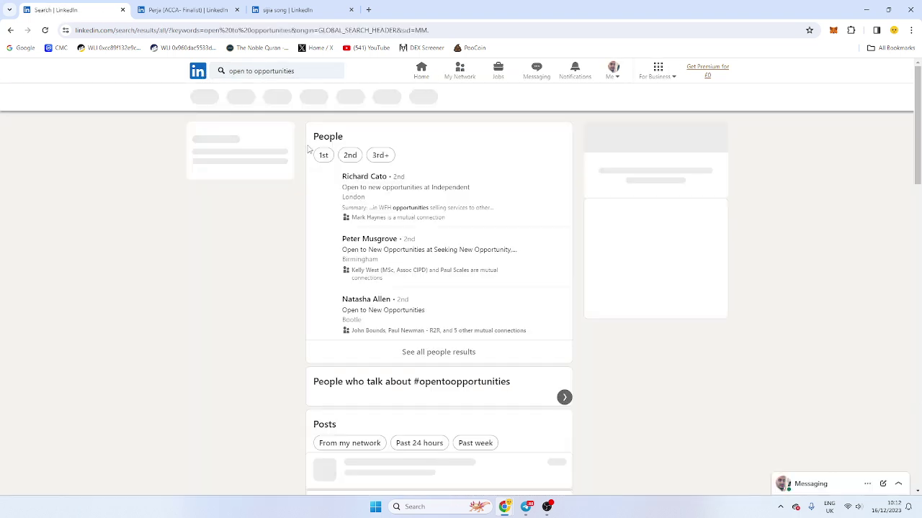
click(244, 98)
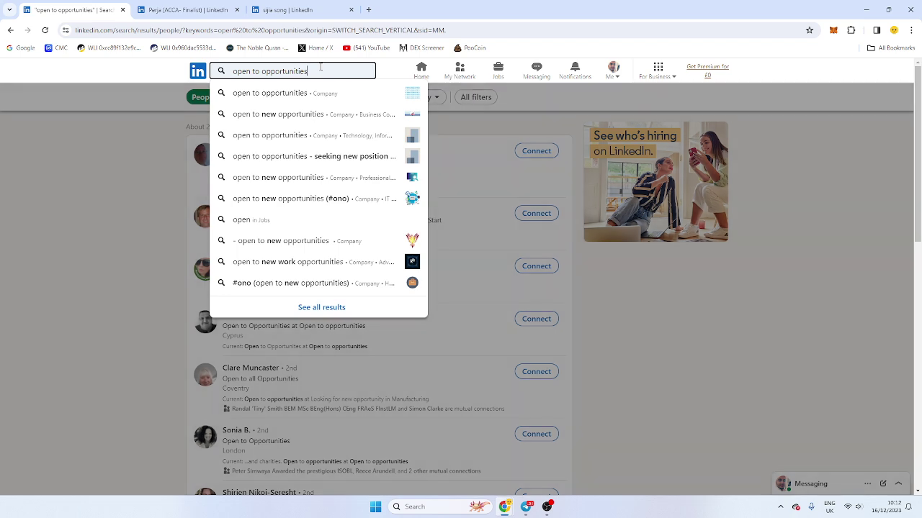
click(317, 71)
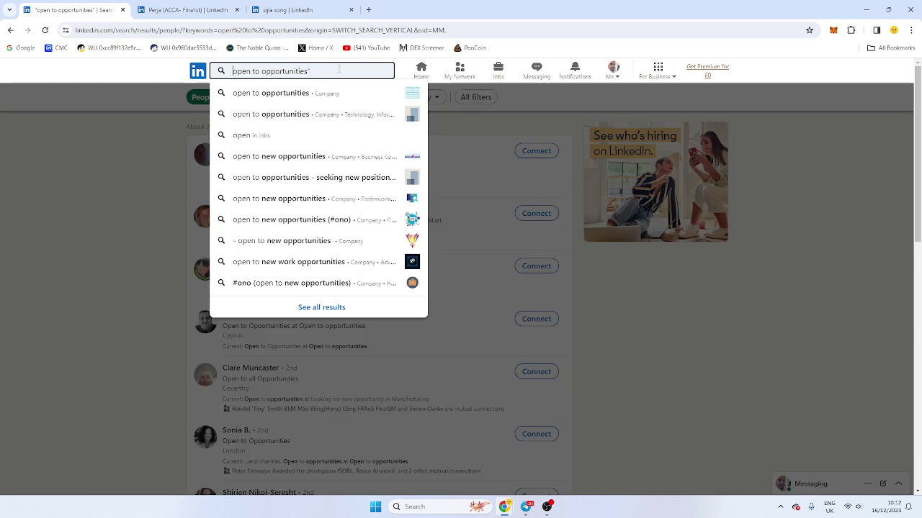
Step: Search the quoted phrase "open to opportunities" filtered to England and United Kingdom
text(")
key(Return)
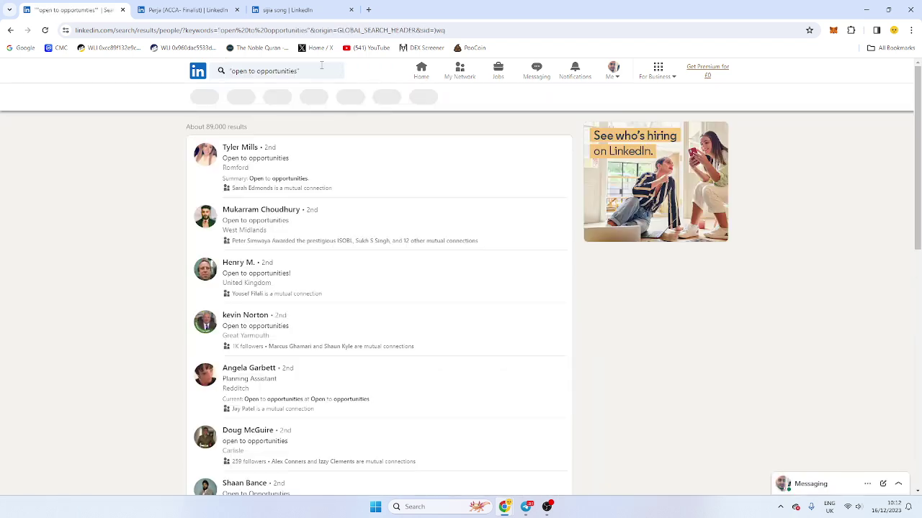
click(325, 97)
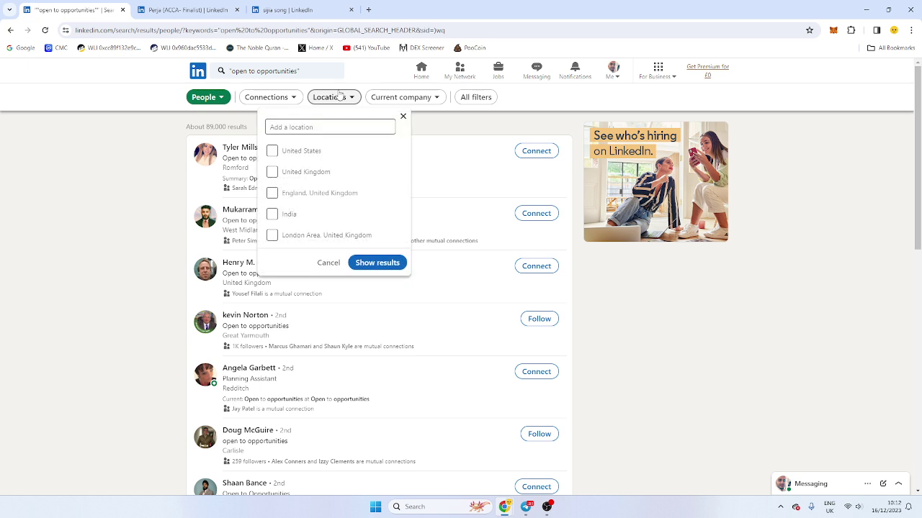
click(315, 194)
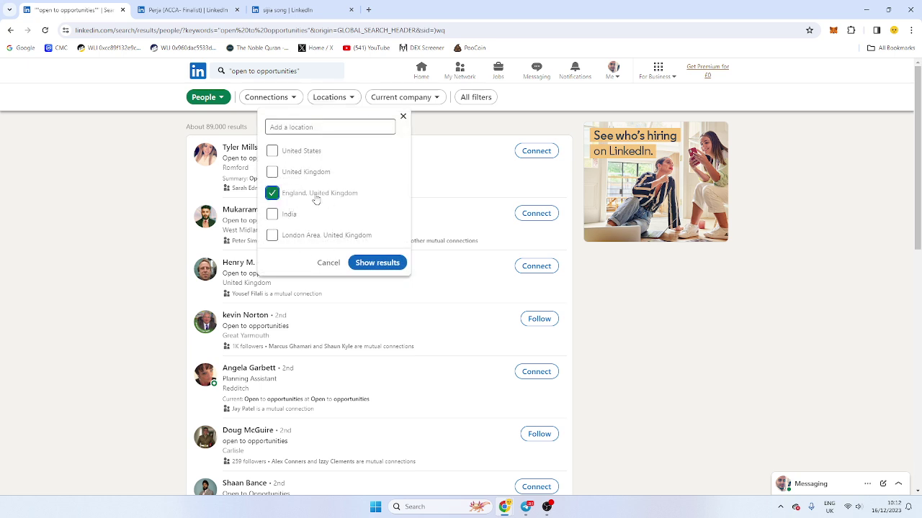
click(299, 174)
click(376, 262)
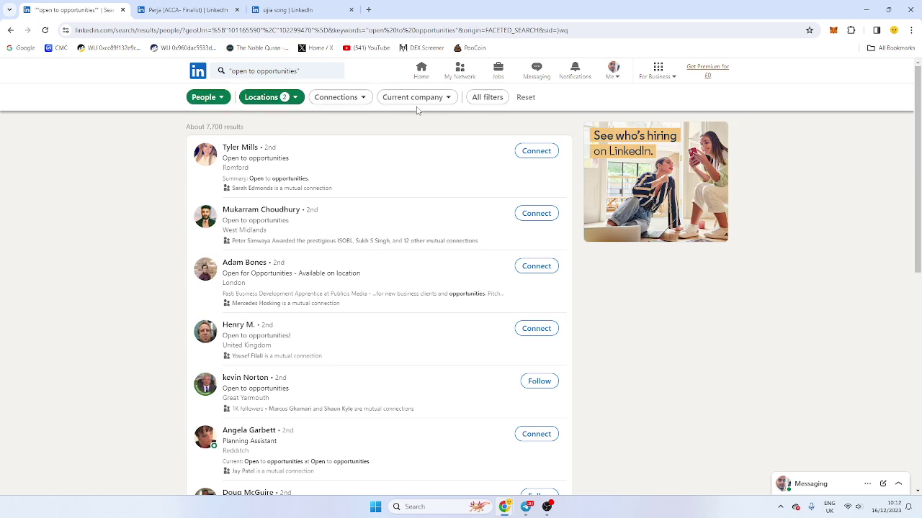
Step: Apply the 'nurse' job title filter, narrowing results to 39
click(486, 103)
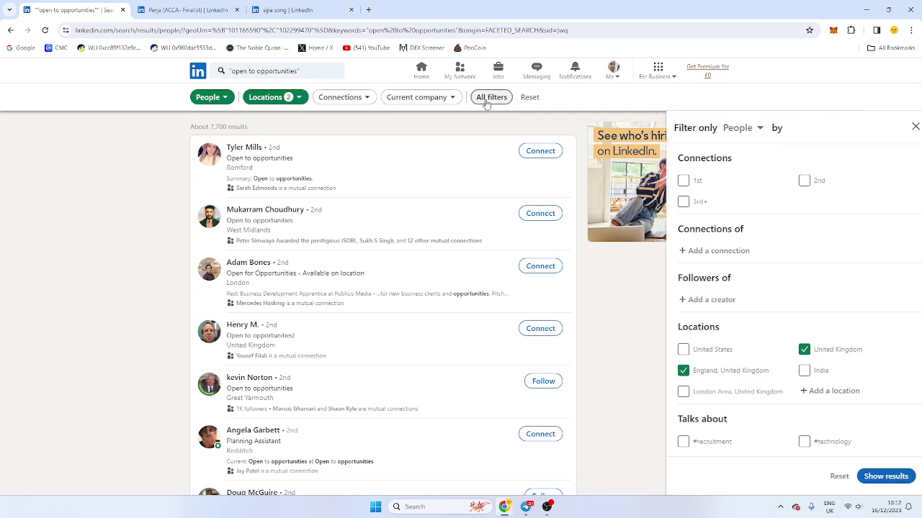
scroll(725, 421, down, 3)
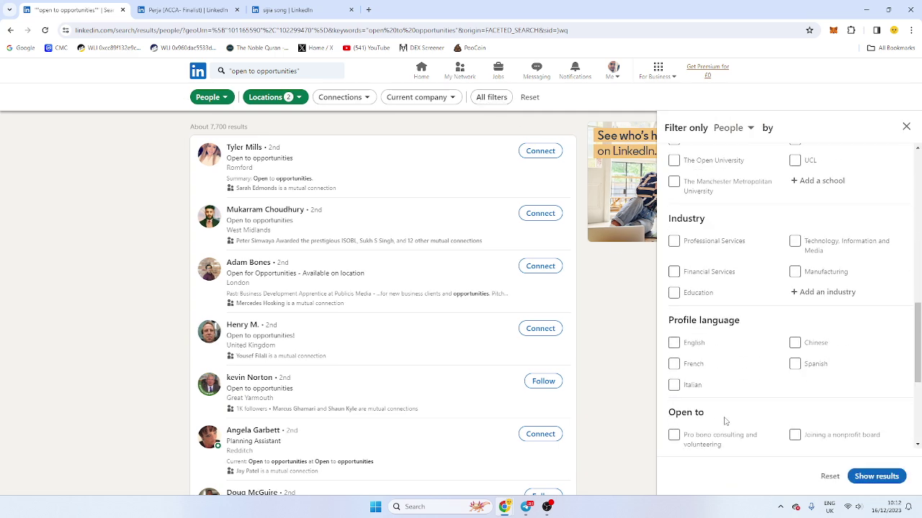
scroll(724, 421, down, 3)
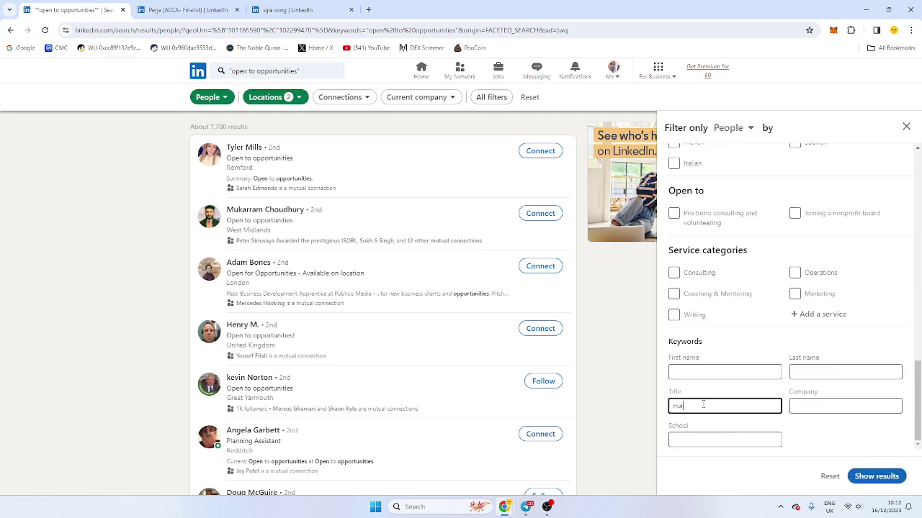
click(895, 481)
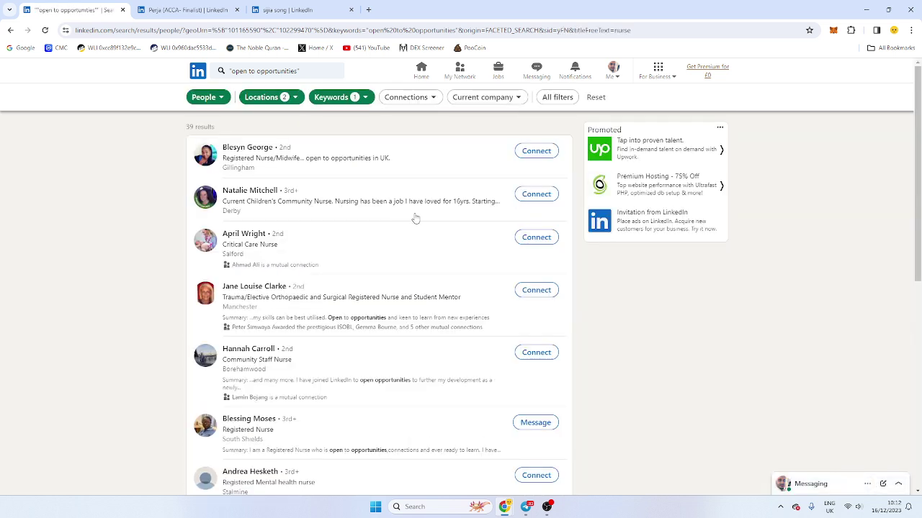
Step: Open the first three nurse profiles in new tabs and close two earlier profile tabs
right_click(263, 192)
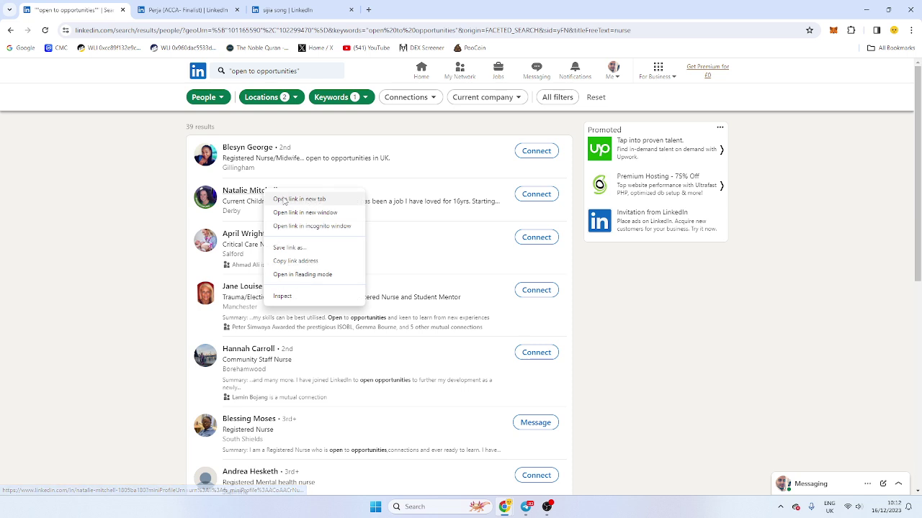
click(288, 199)
right_click(245, 150)
click(268, 157)
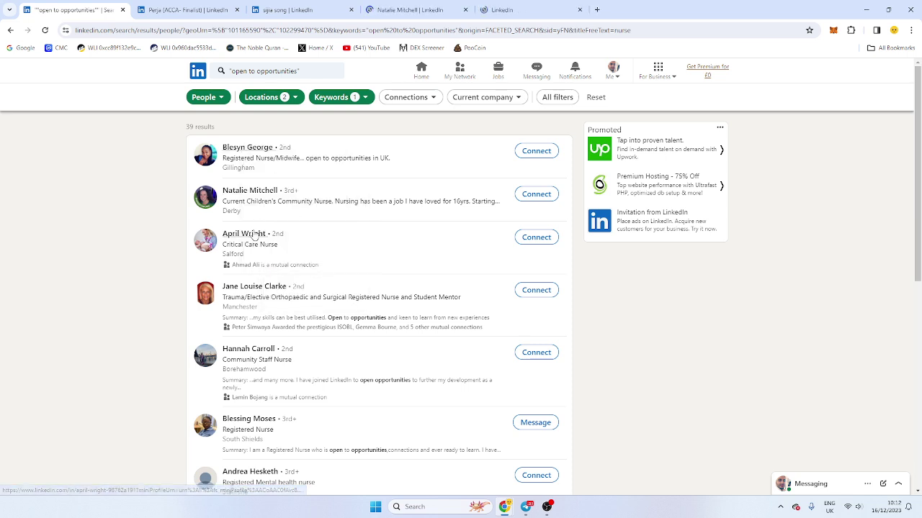
right_click(251, 235)
click(277, 241)
click(344, 8)
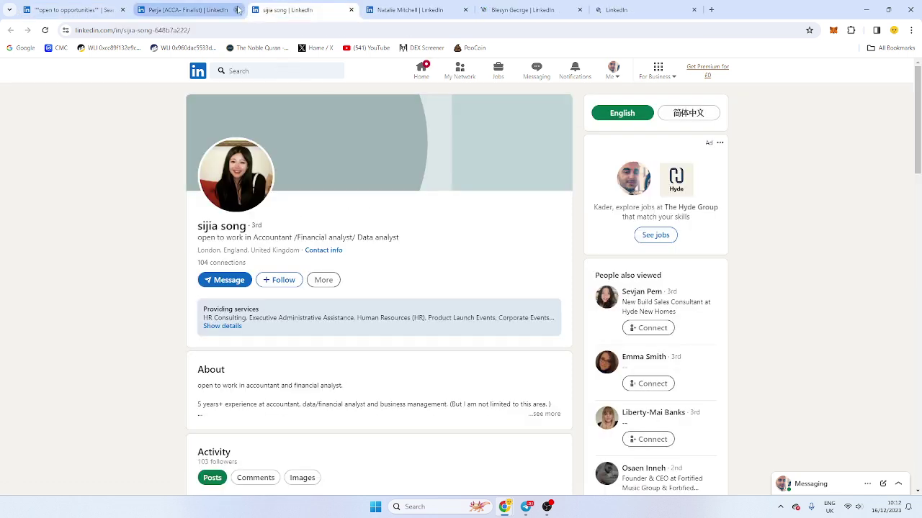
click(236, 9)
click(236, 9)
Step: Invite the community nurse and the registered nurse/midwife to connect without notes
scroll(370, 237, down, 4)
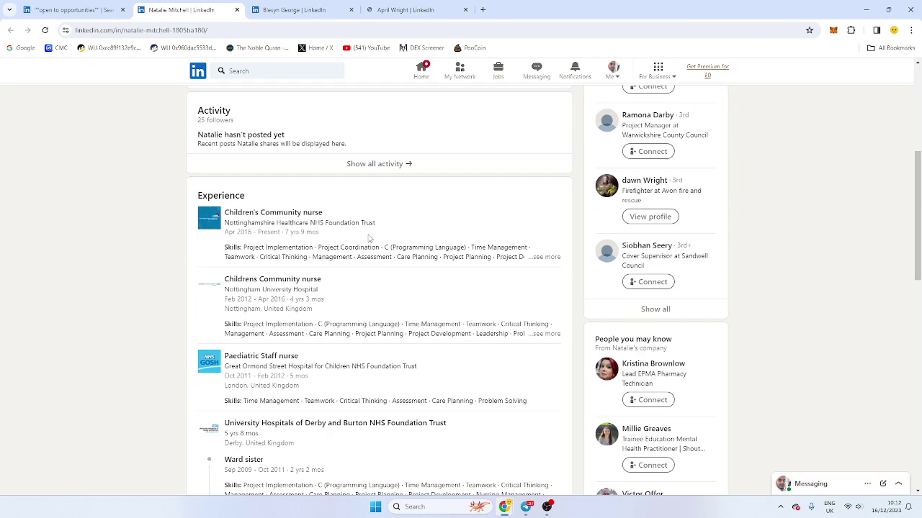
scroll(385, 272, up, 4)
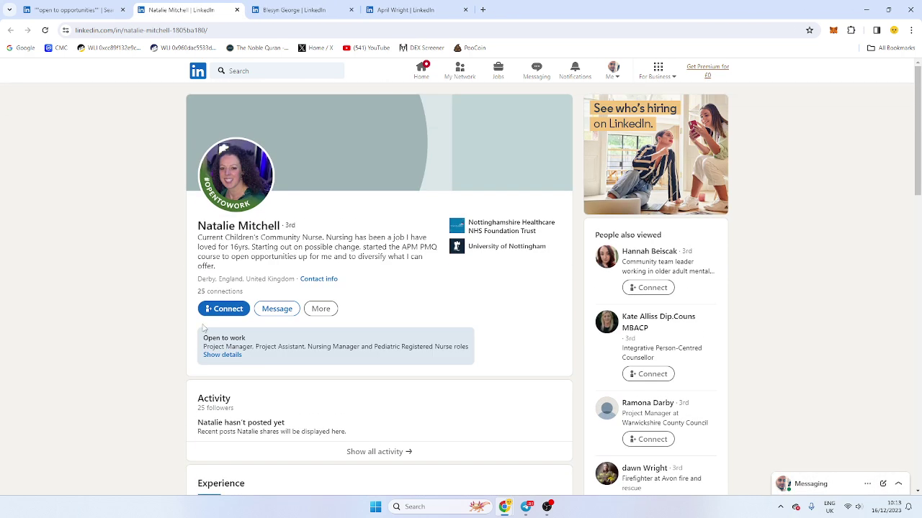
click(228, 309)
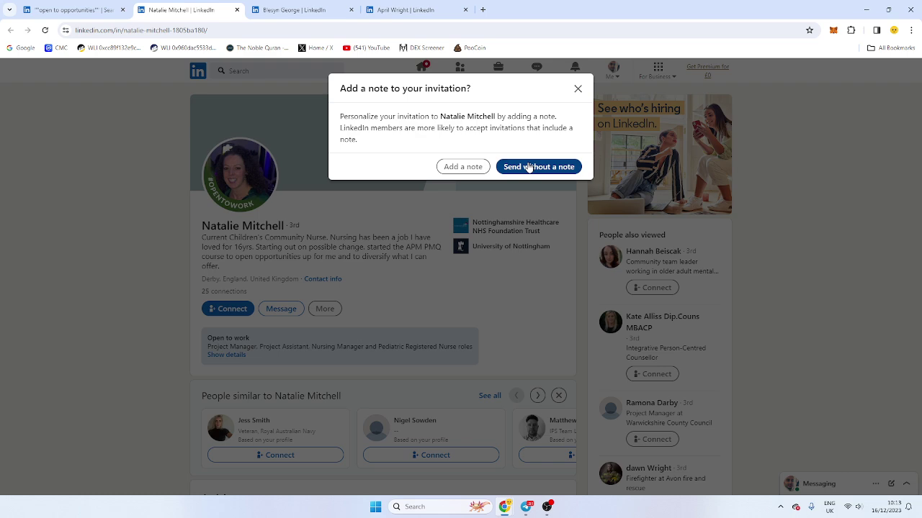
click(530, 166)
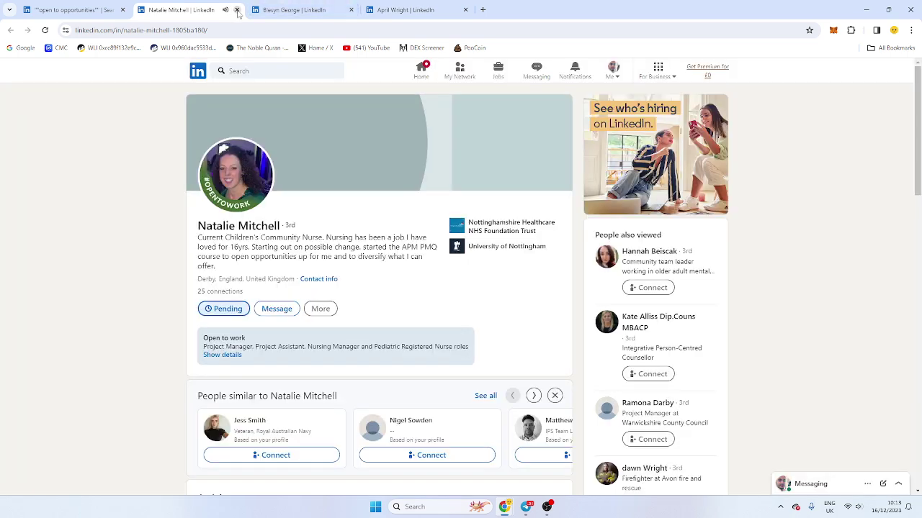
click(237, 10)
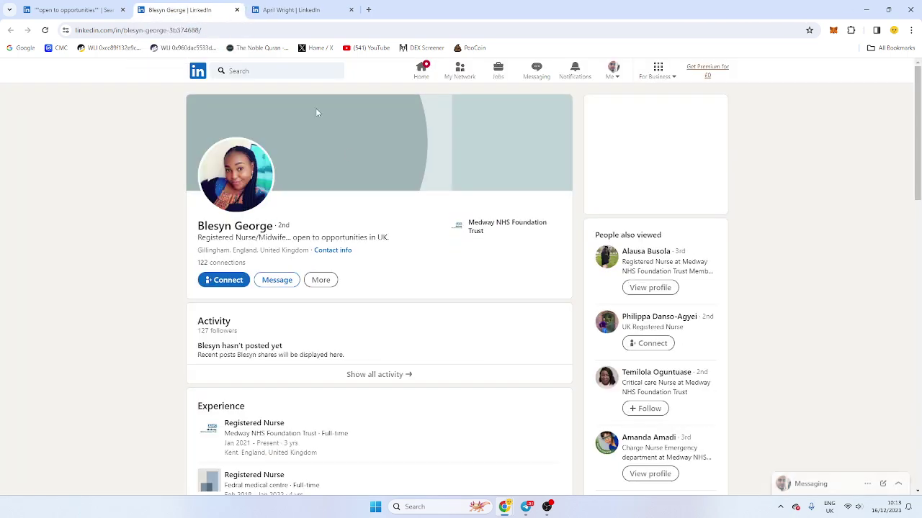
scroll(385, 237, down, 5)
scroll(375, 245, up, 2)
scroll(375, 244, up, 5)
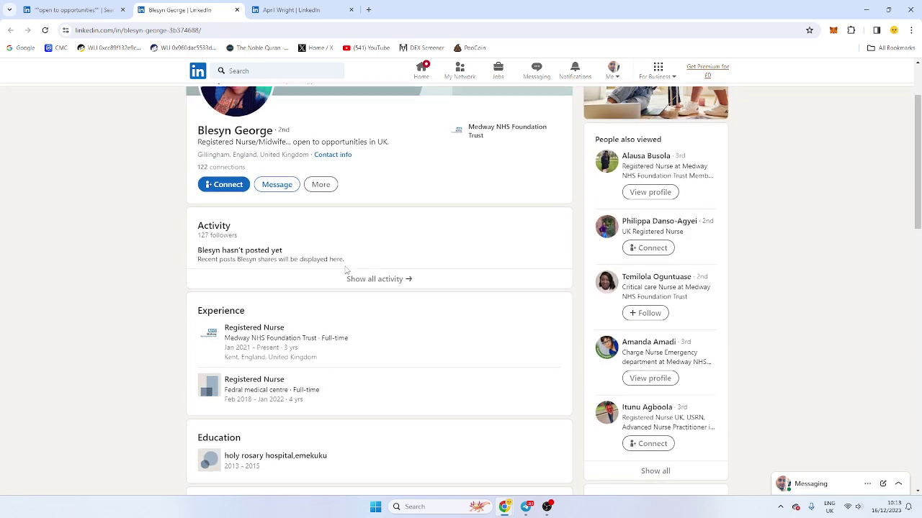
click(245, 284)
click(544, 168)
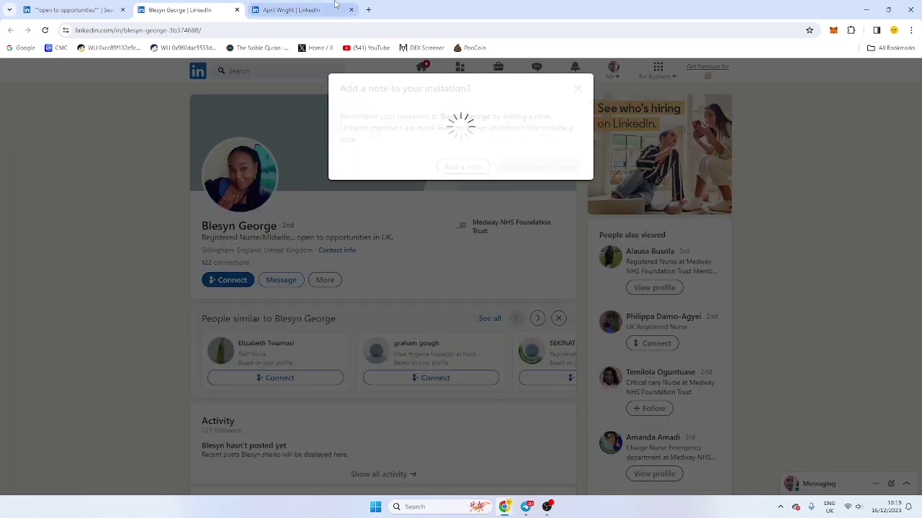
Step: Invite the critical care nurse without a note and return to the nurse results
click(291, 10)
click(229, 302)
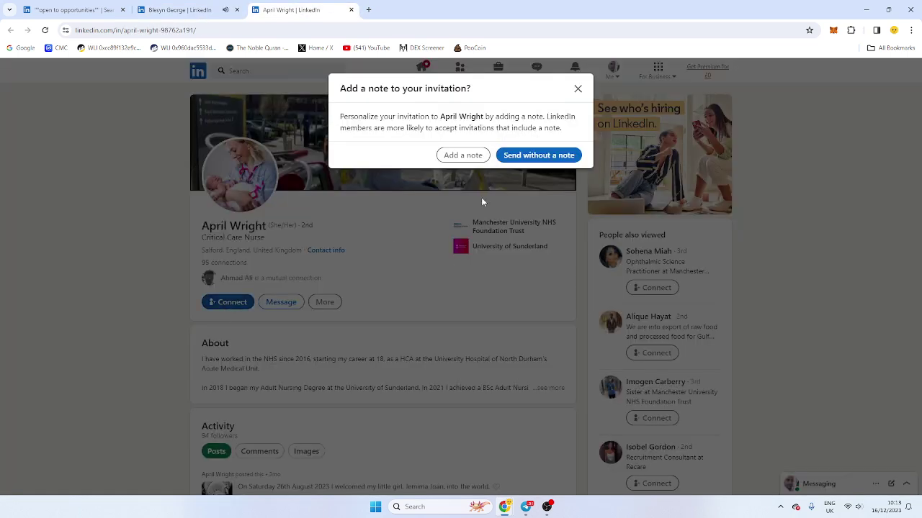
click(539, 155)
scroll(431, 230, down, 5)
scroll(431, 230, down, 3)
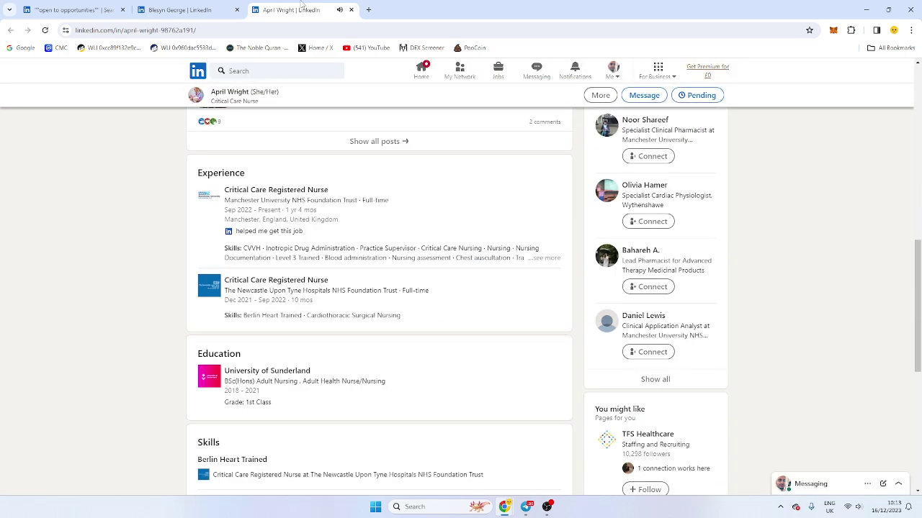
click(187, 10)
Step: Open the South Shields, mental health and Hampshire staff nurse results in new tabs
click(108, 10)
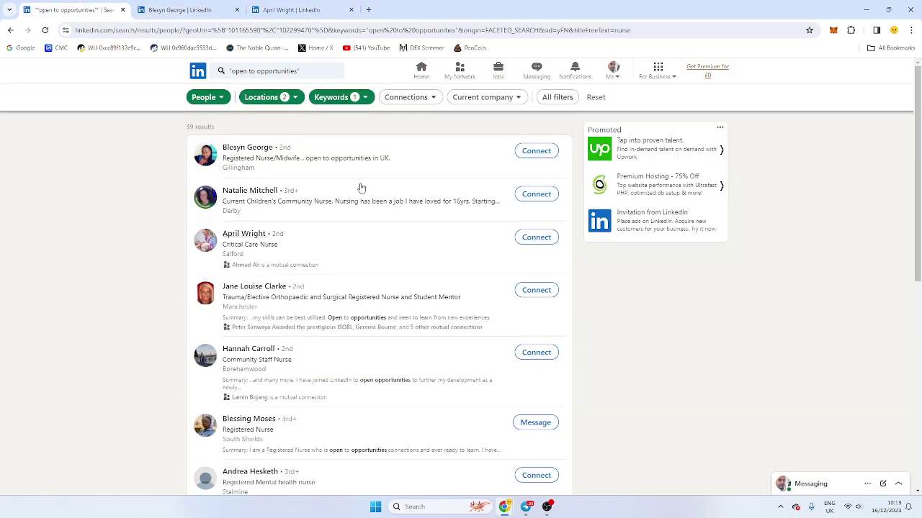
scroll(379, 205, down, 3)
right_click(265, 184)
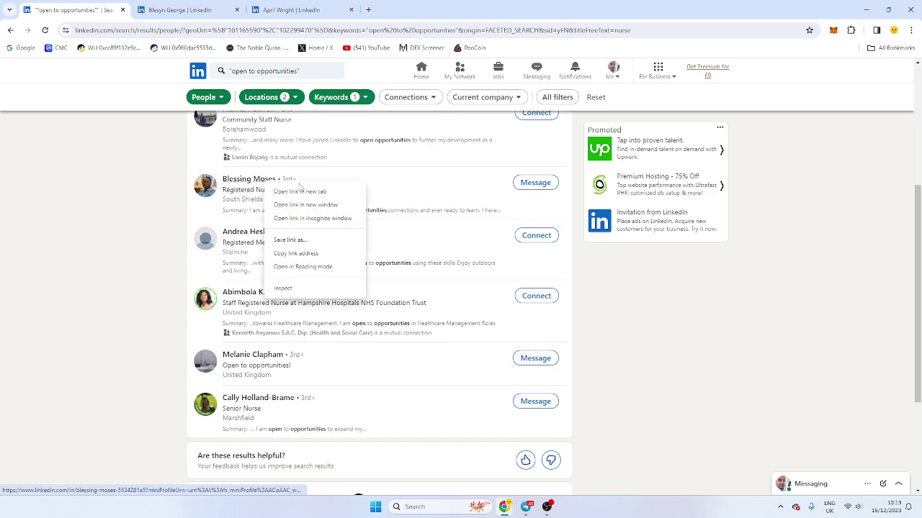
click(296, 189)
right_click(272, 231)
click(301, 240)
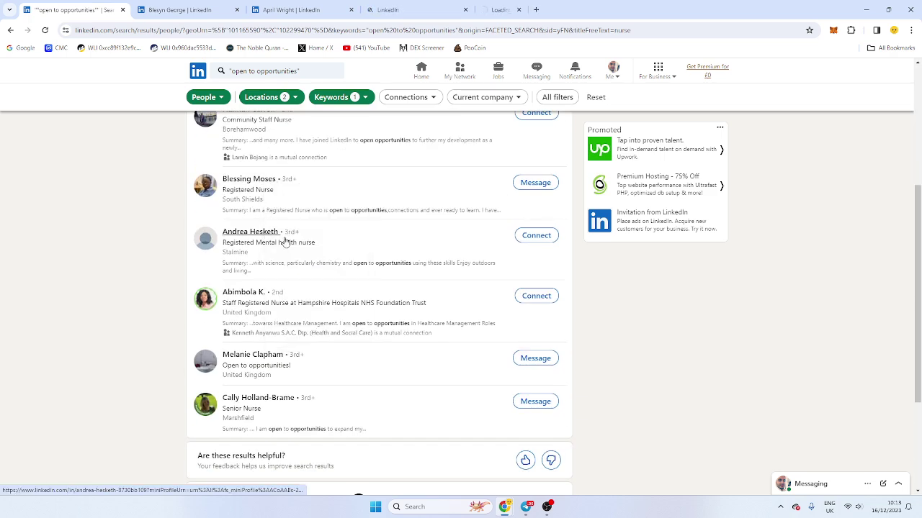
right_click(249, 292)
click(283, 299)
Step: Send the South Shields registered nurse a connection invitation without a note
click(410, 9)
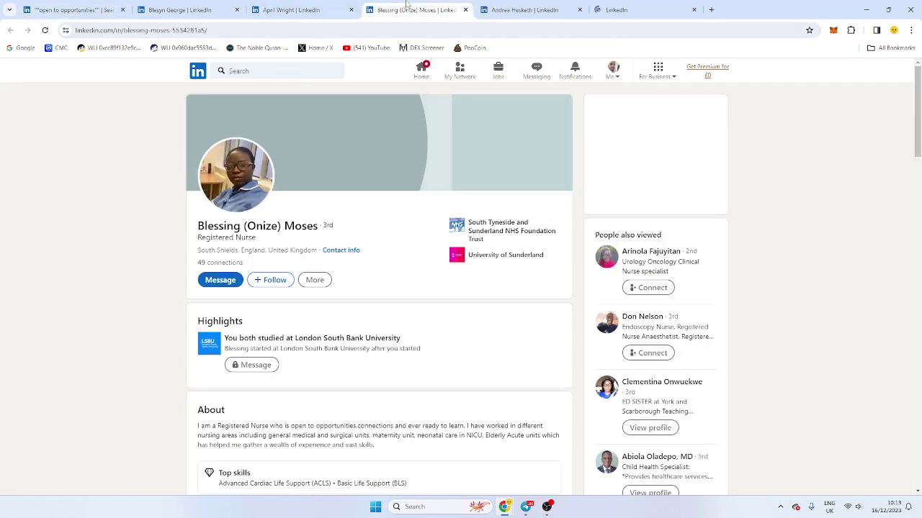
scroll(455, 260, down, 10)
scroll(454, 260, down, 1)
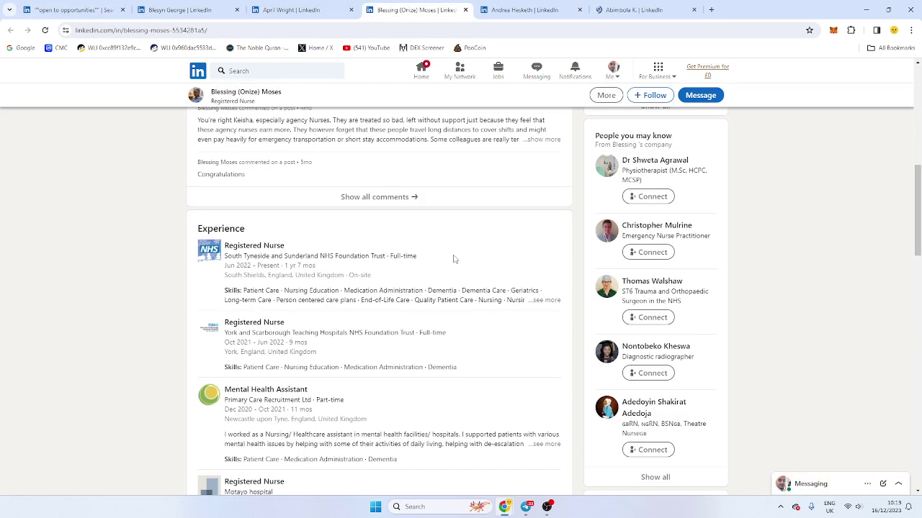
scroll(454, 264, up, 5)
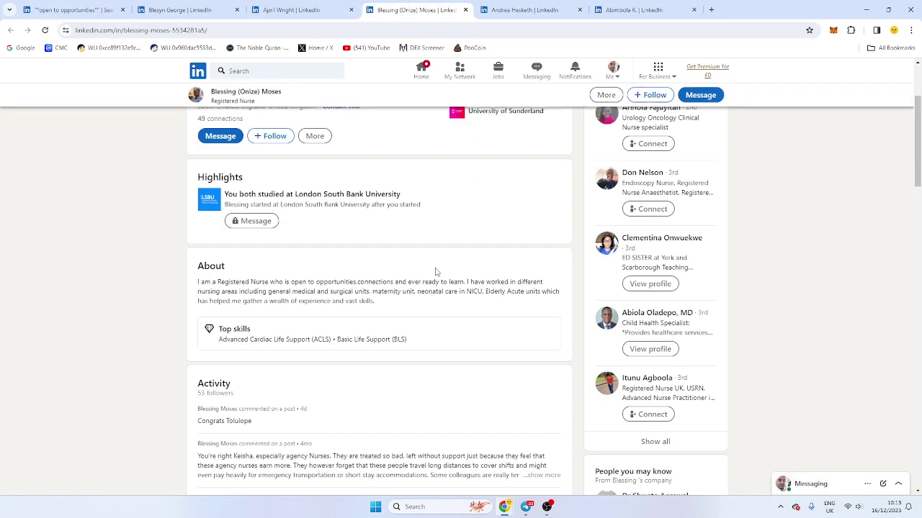
click(307, 138)
click(353, 196)
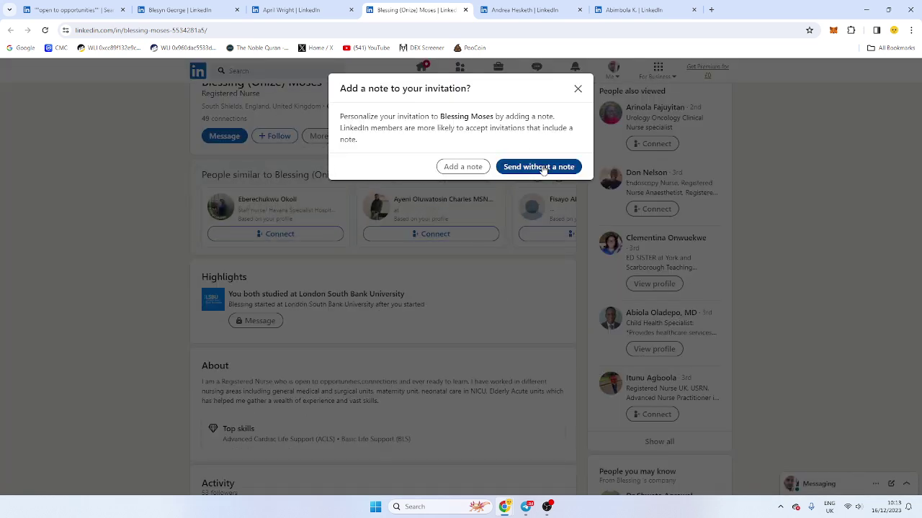
click(543, 168)
key(ctrl+Tab)
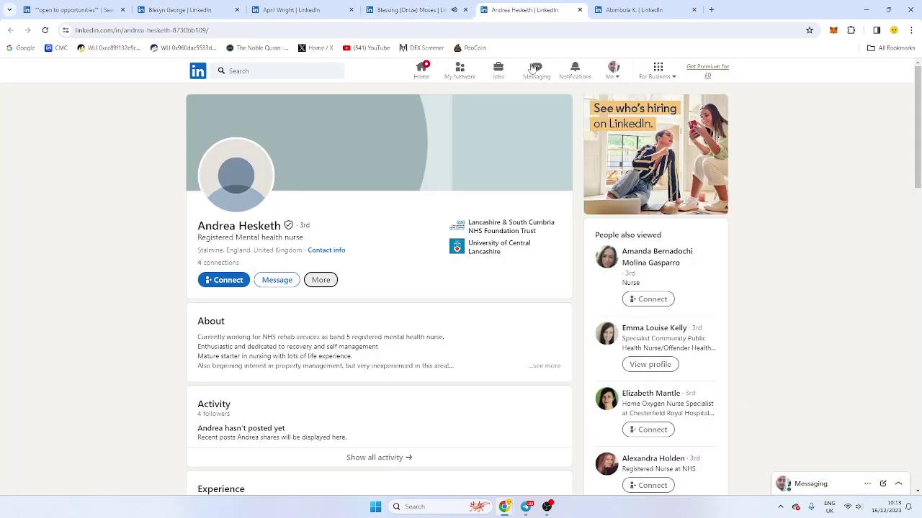
Step: Look over the registered mental health nurse's profile
key(ctrl+Tab)
key(ctrl+shift+Tab)
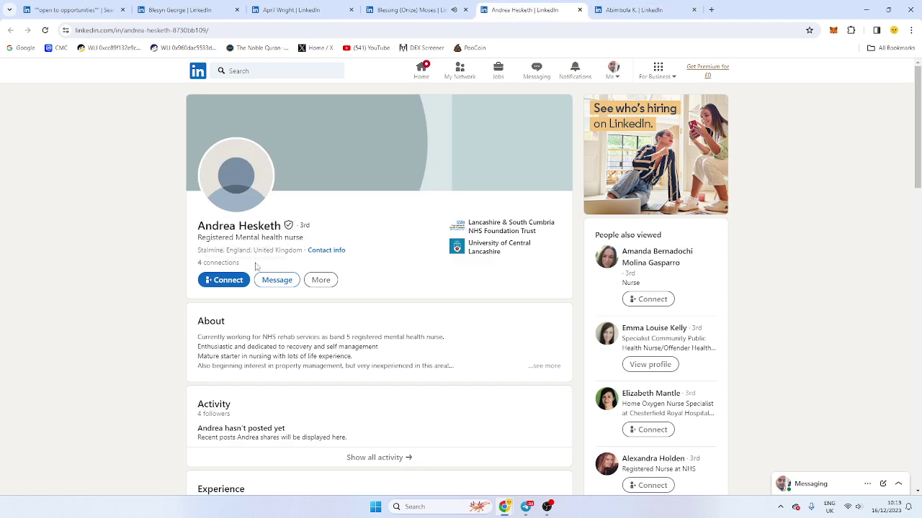
scroll(181, 271, down, 4)
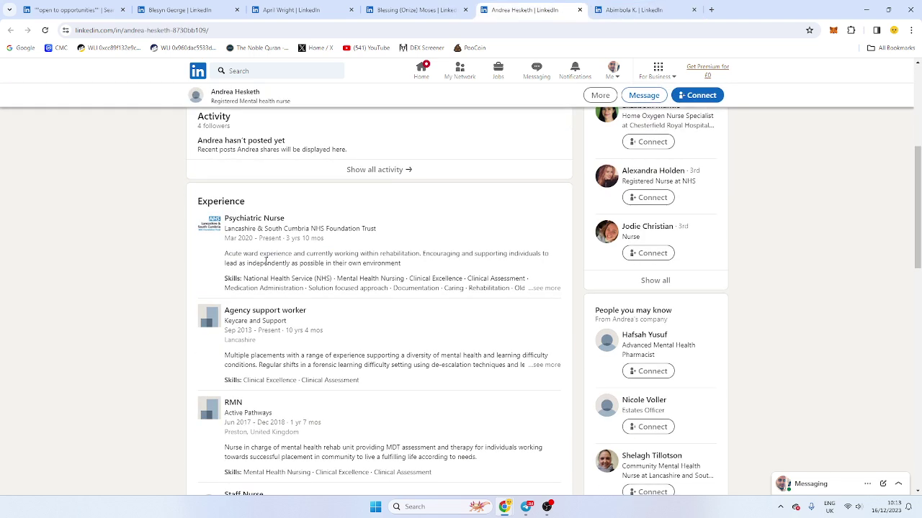
Step: Show the Hampshire staff nurse's full About text, including her open to Healthcare Management Roles line
click(611, 7)
scroll(414, 181, down, 5)
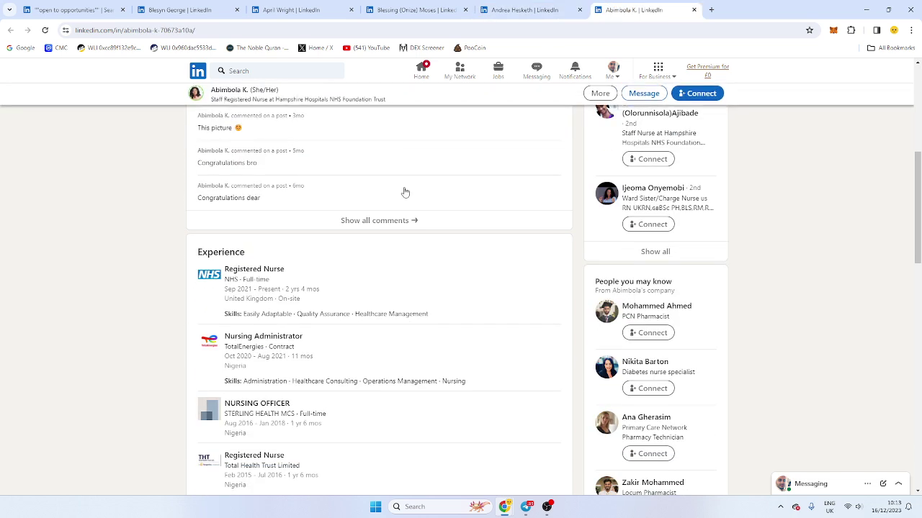
scroll(393, 251, down, 4)
scroll(391, 251, up, 9)
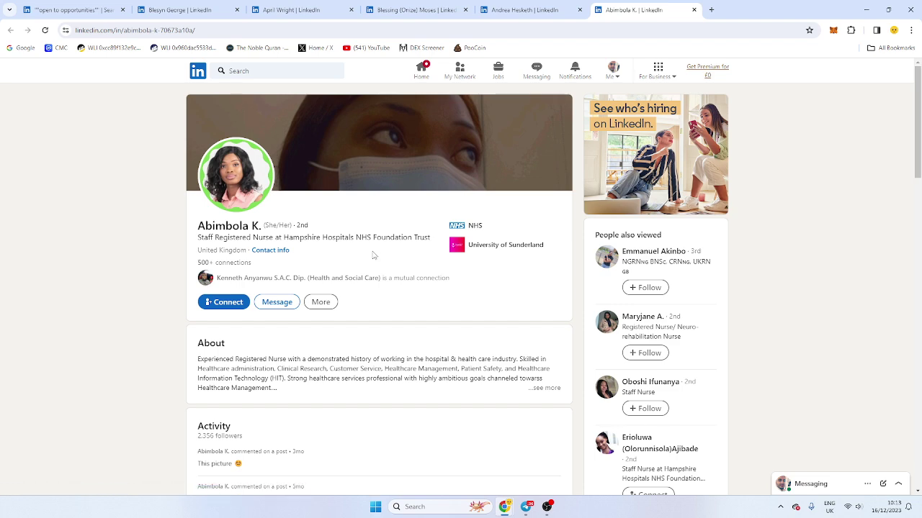
scroll(283, 281, down, 1)
click(548, 292)
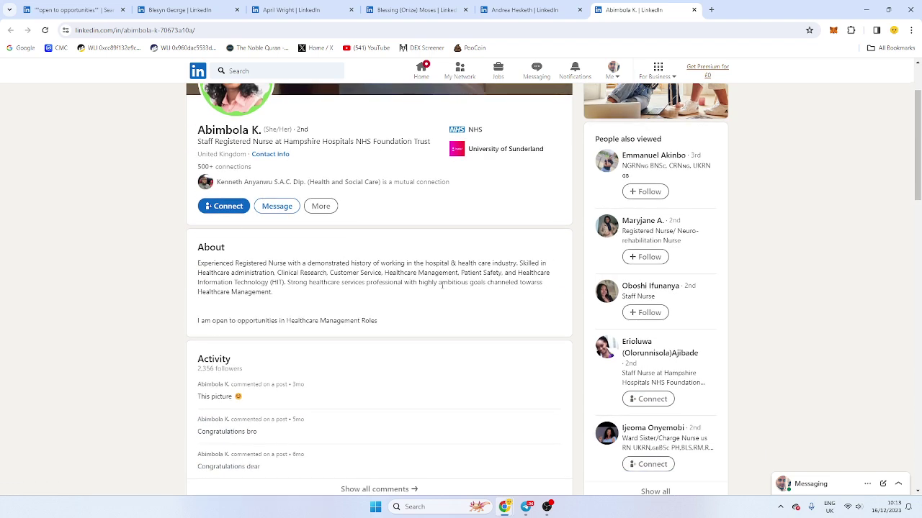
drag(316, 320, 381, 322)
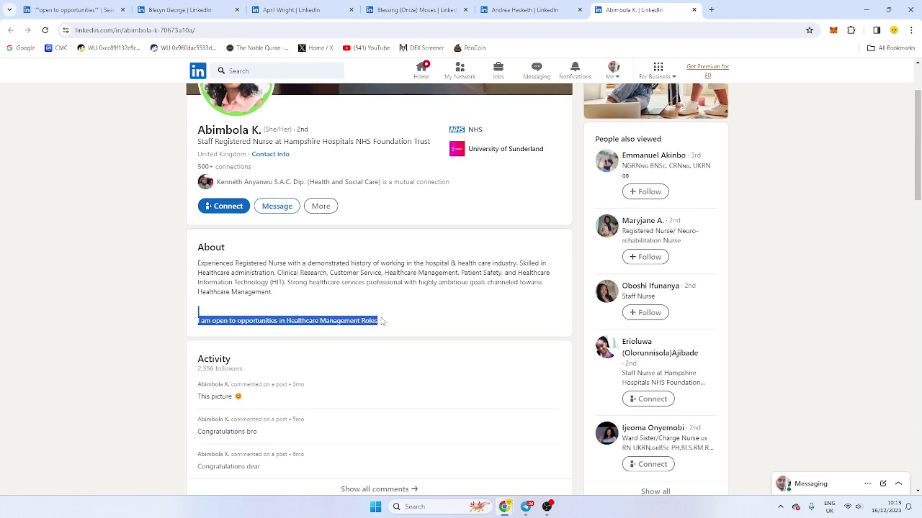
click(382, 321)
scroll(291, 222, down, 5)
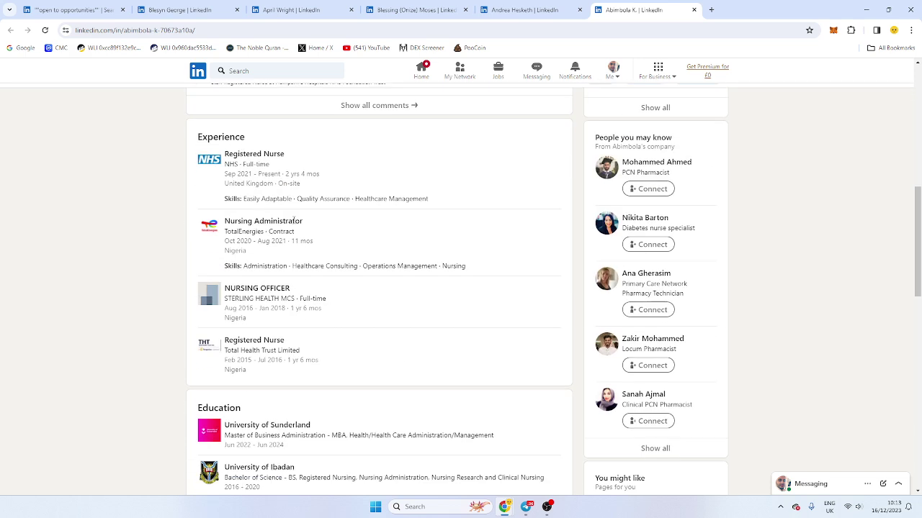
scroll(324, 244, up, 3)
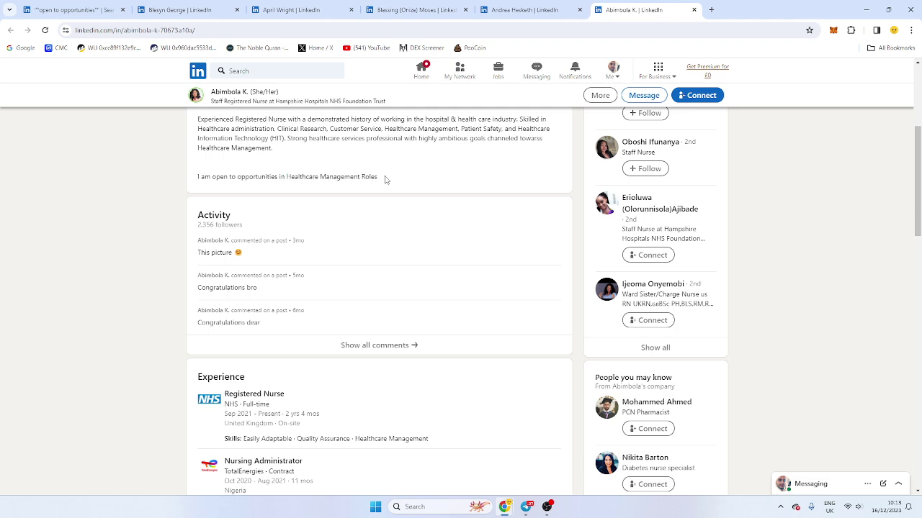
scroll(389, 205, down, 2)
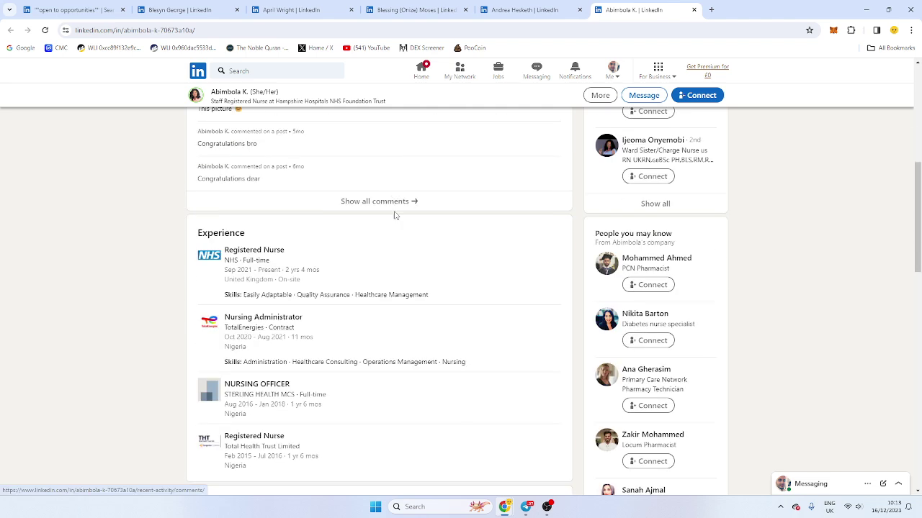
scroll(363, 246, down, 1)
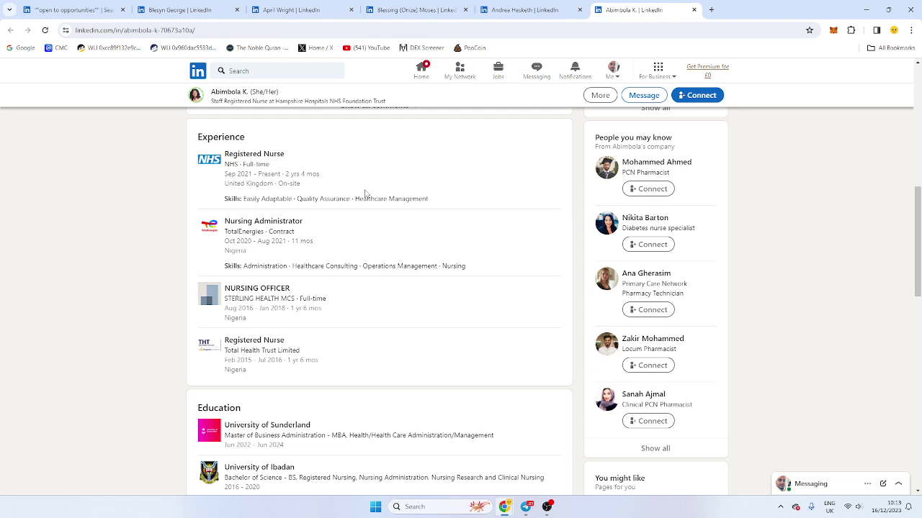
scroll(364, 205, up, 5)
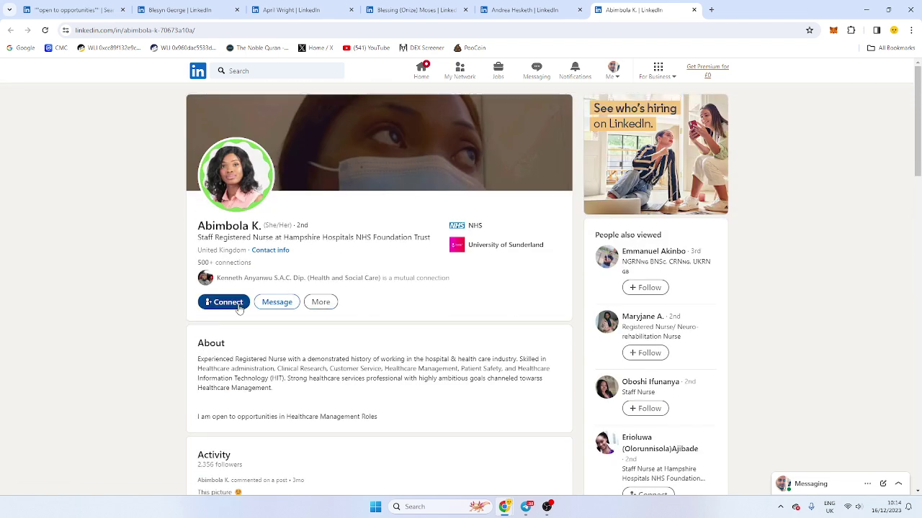
Step: Send the Hampshire staff nurse a connection invitation without a note
click(239, 304)
click(540, 155)
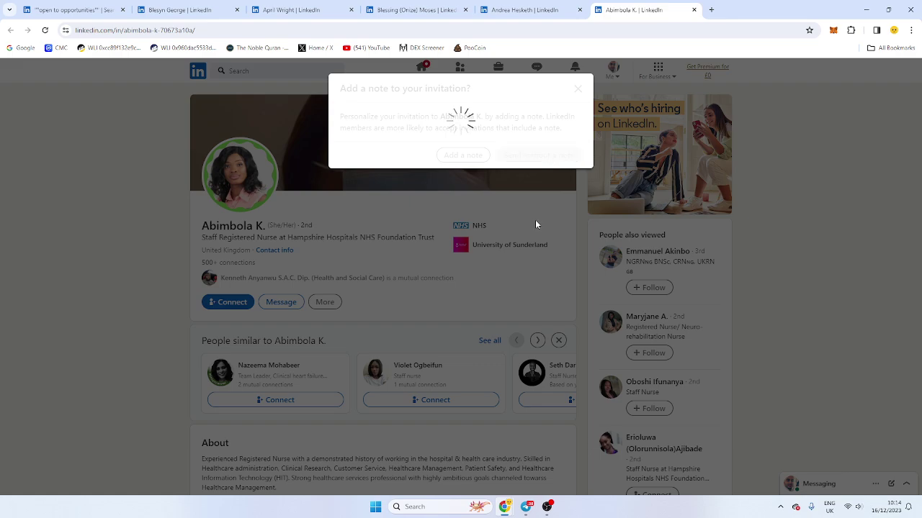
scroll(525, 258, down, 12)
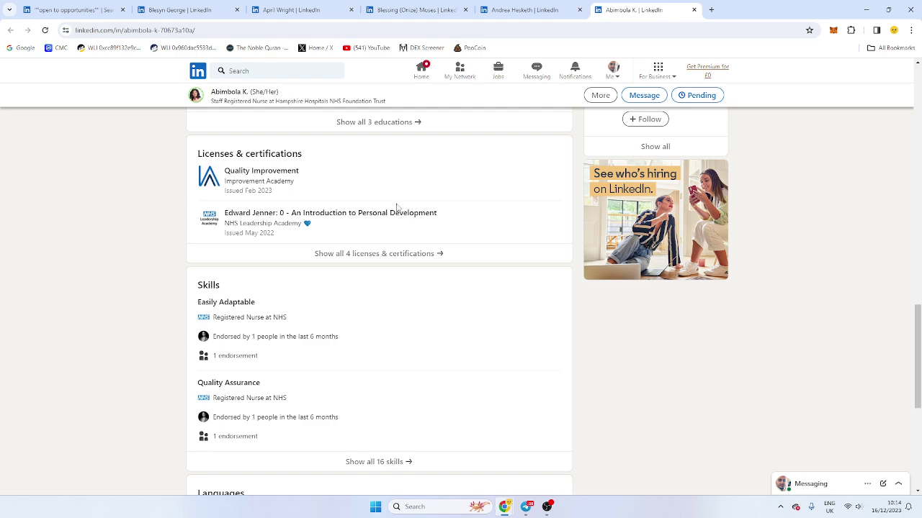
scroll(432, 216, up, 12)
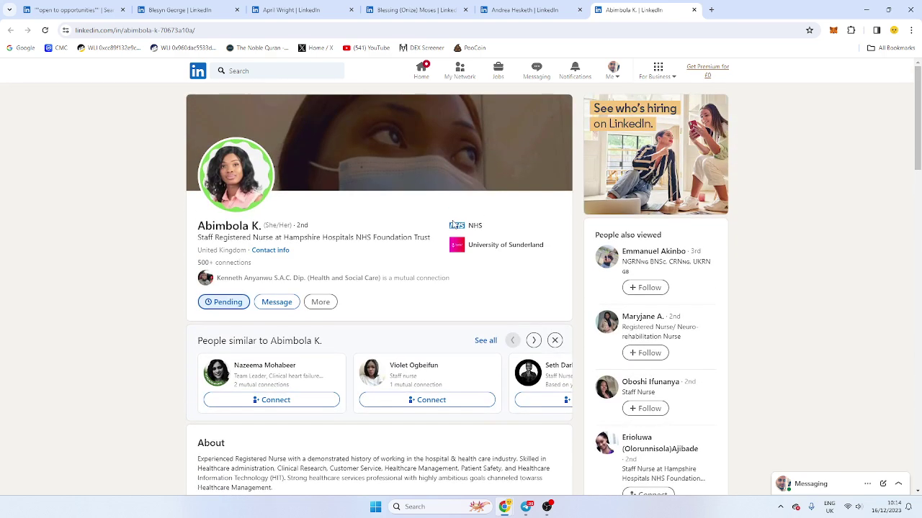
Step: Return to the open-to-opportunities search results and scroll to the Marshfield senior nurse
click(110, 9)
scroll(309, 230, down, 3)
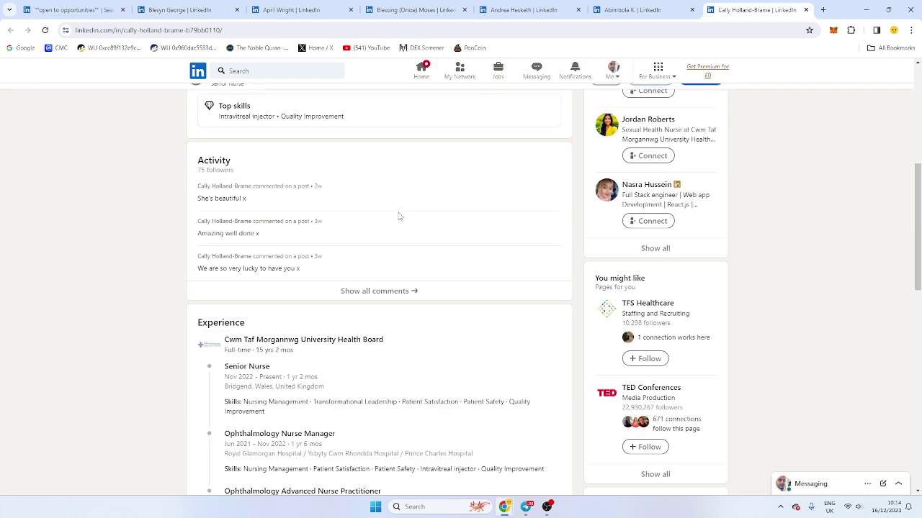
scroll(399, 216, down, 3)
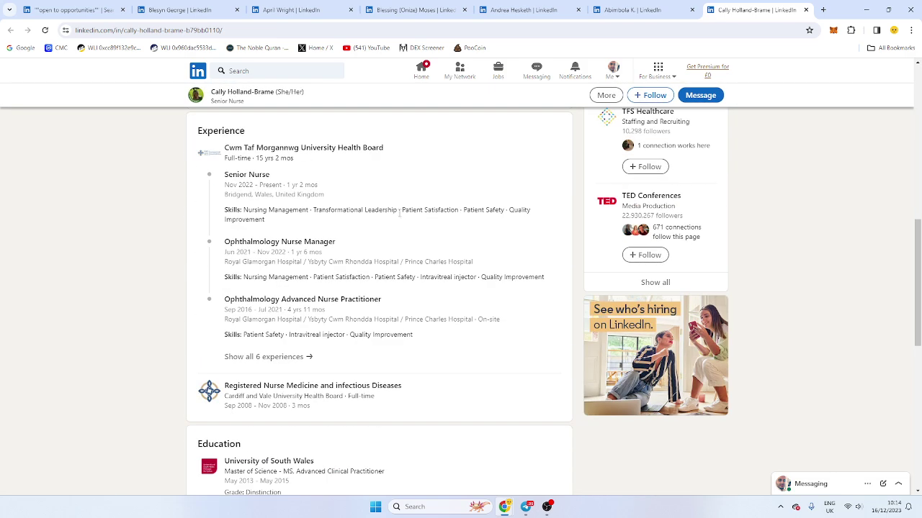